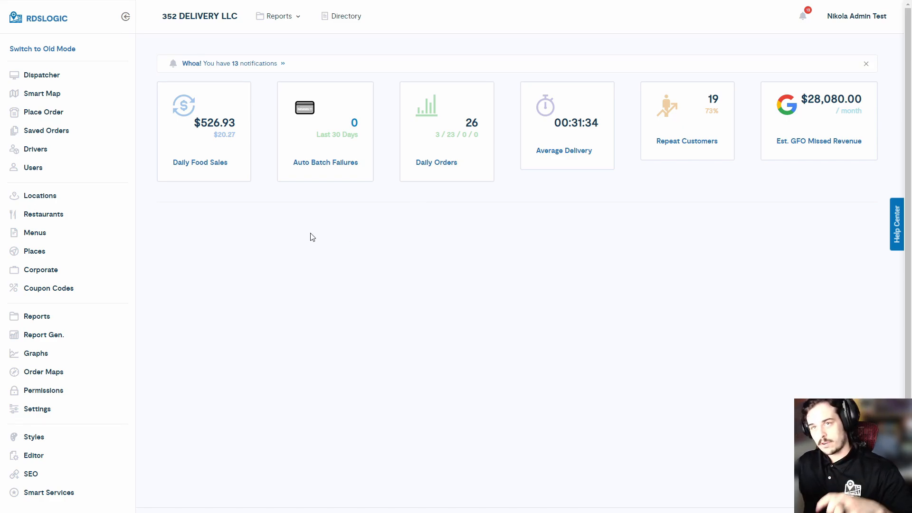
Step: On the Add A New User form, enter the driver's company e-mail address and choose the Driver role
click(47, 175)
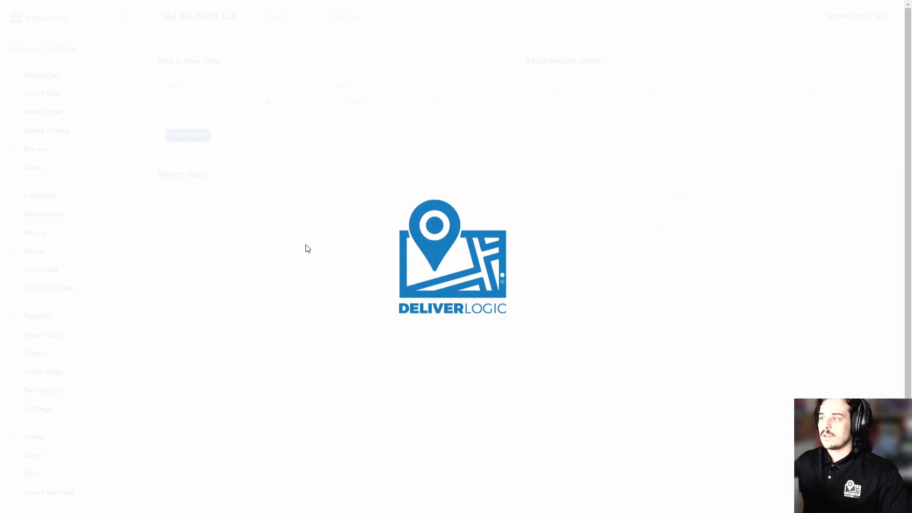
click(223, 103)
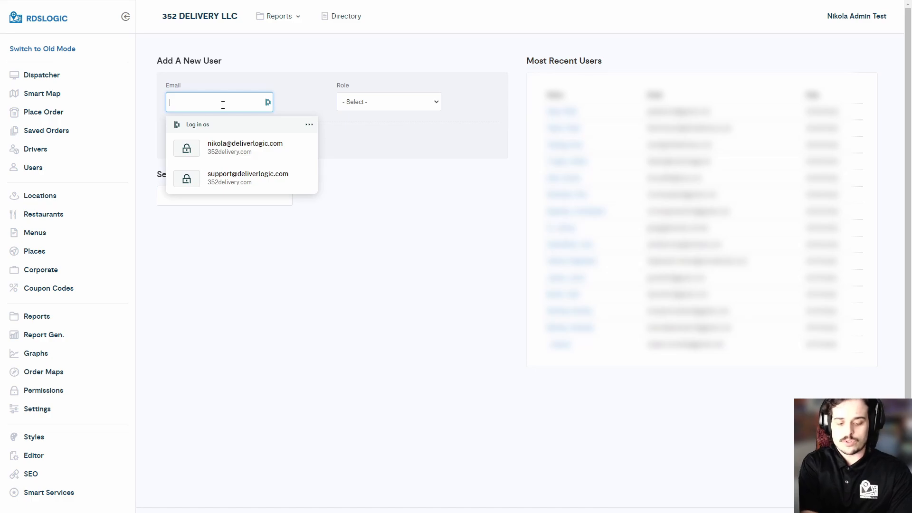
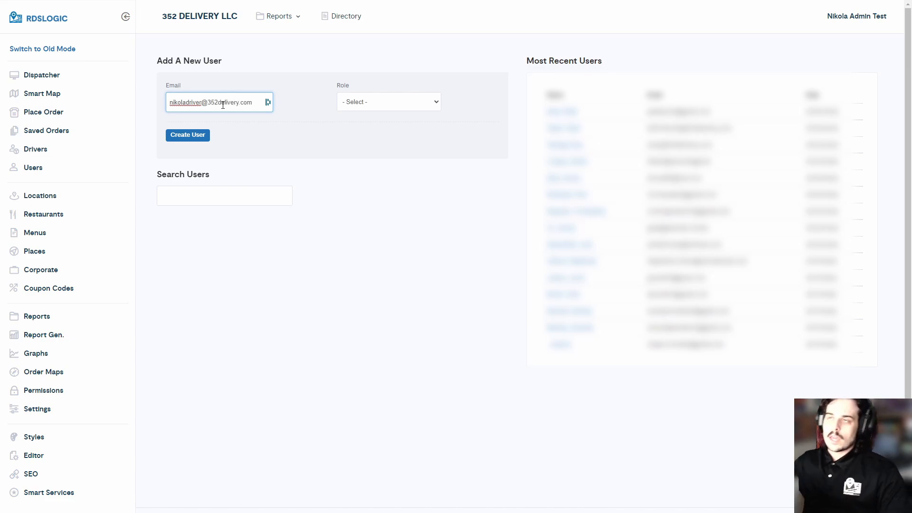
drag(209, 103, 239, 102)
click(239, 106)
click(239, 102)
click(239, 103)
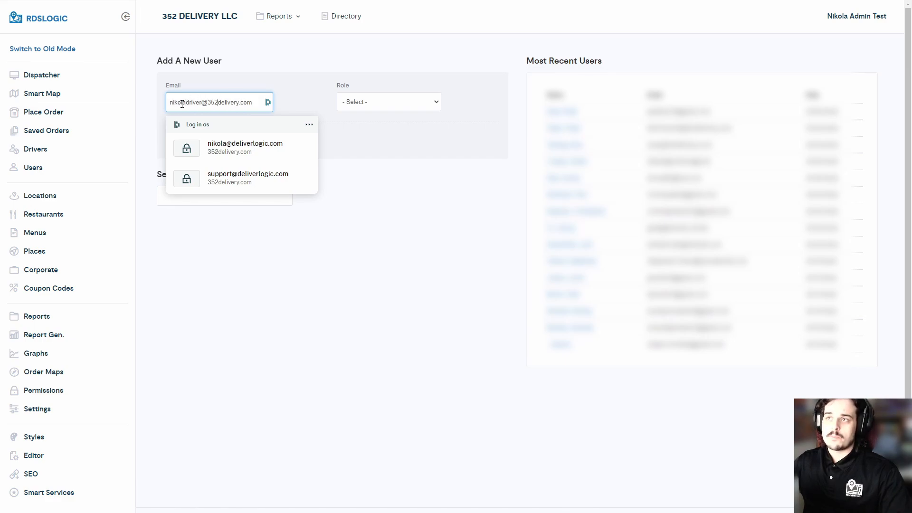
click(373, 106)
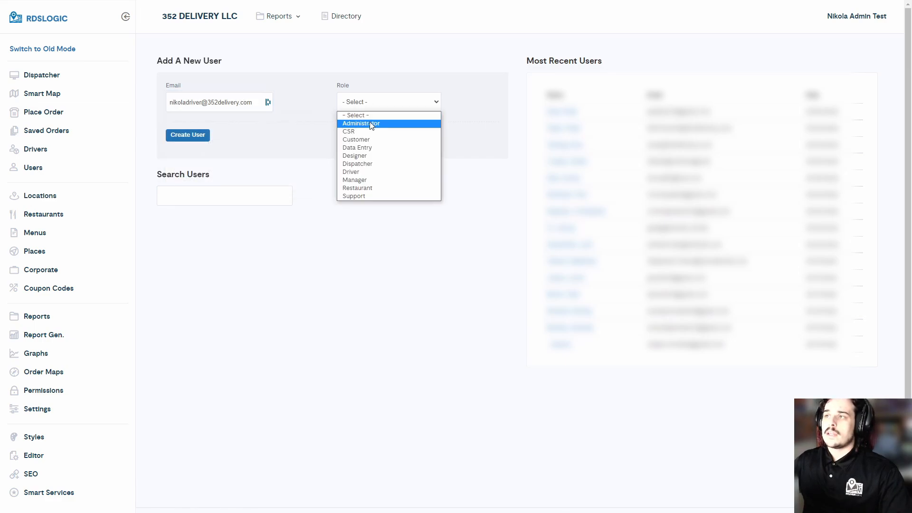
click(367, 172)
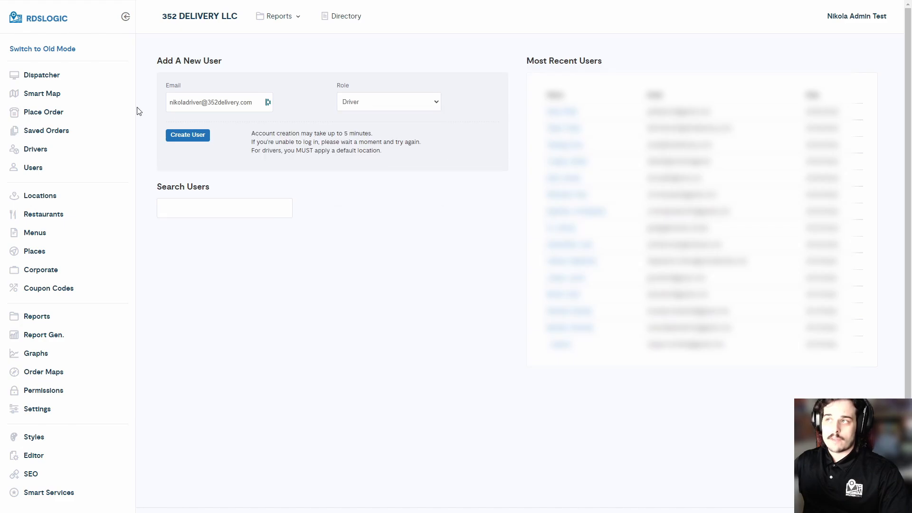
Step: Create the driver account and choose Gainesville as its default location
click(195, 138)
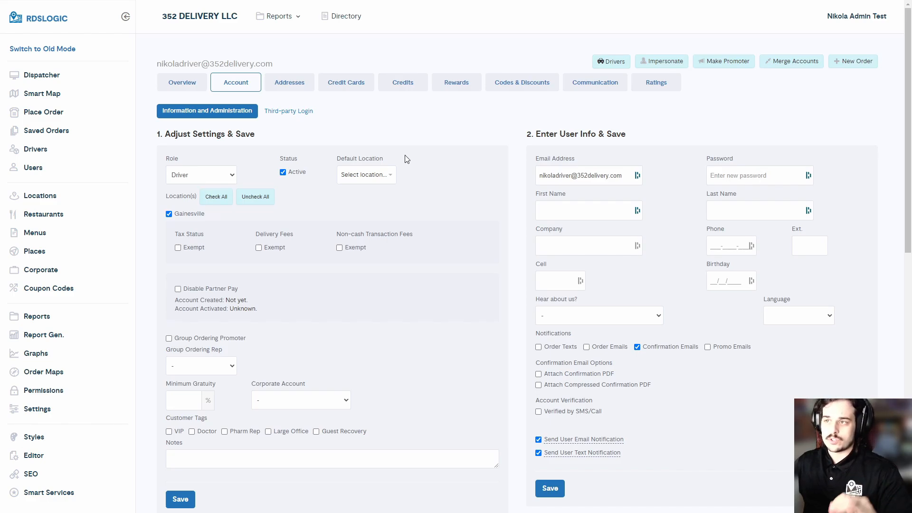
click(346, 175)
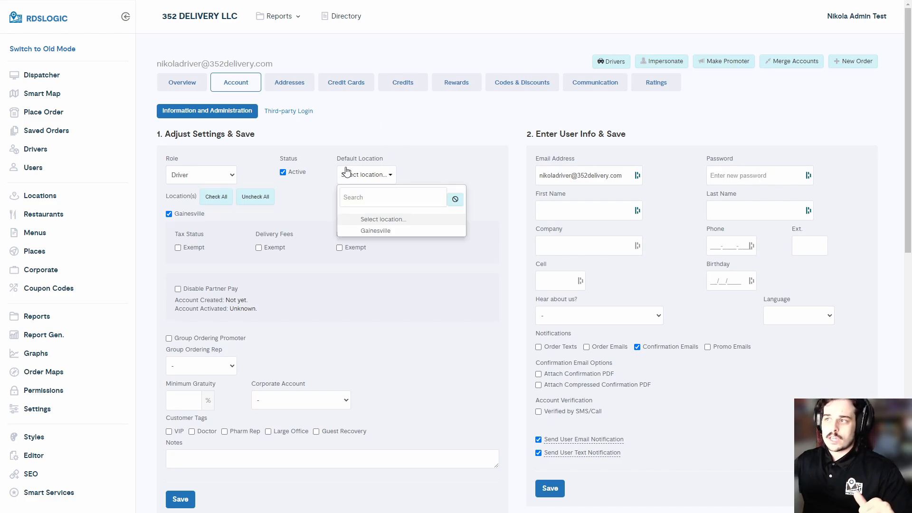
click(389, 232)
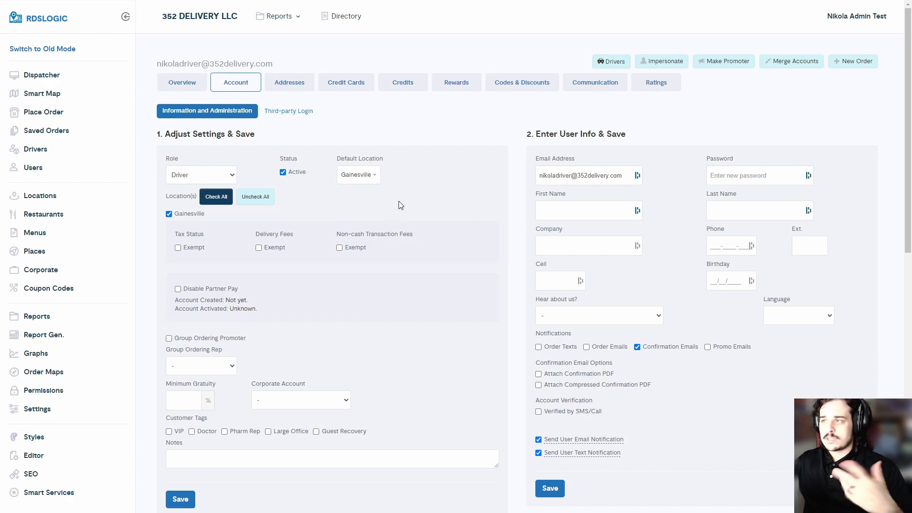
scroll(439, 138, down, 2)
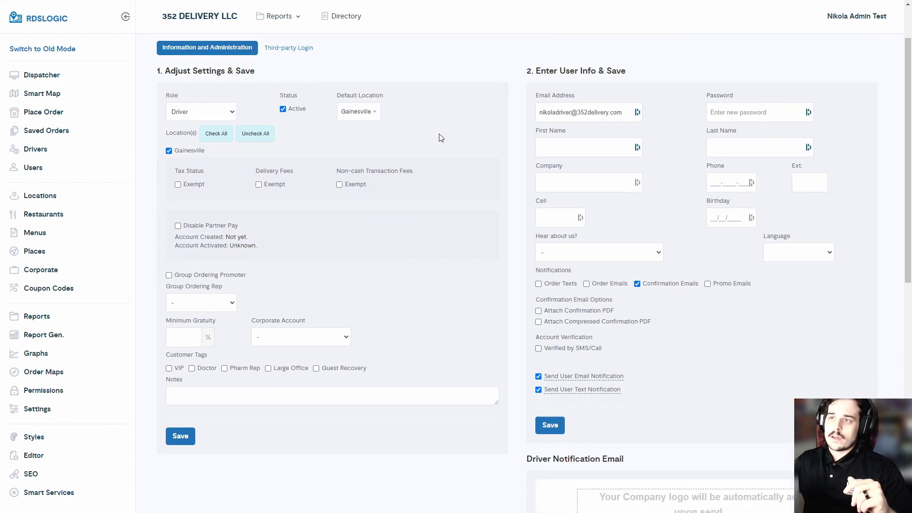
scroll(454, 223, down, 1)
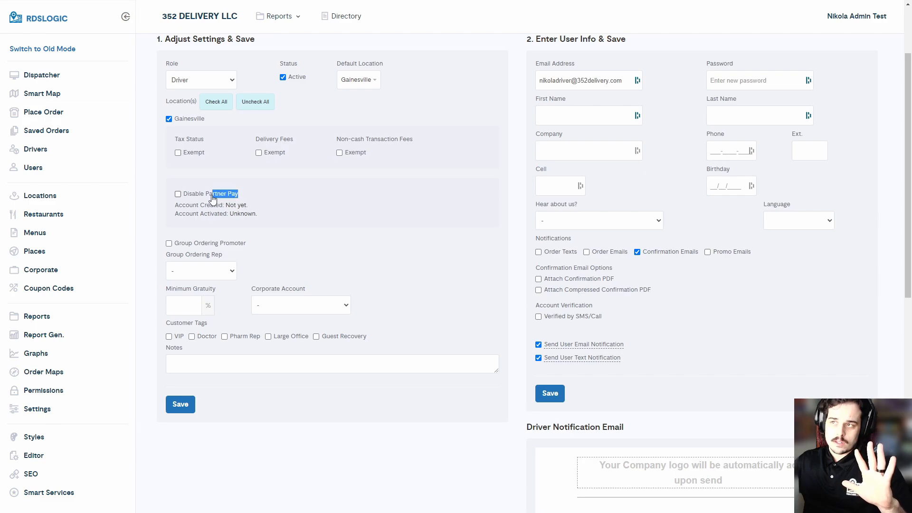
Step: Confirm Gainesville as the default location and save the account settings
drag(212, 195, 195, 195)
click(323, 204)
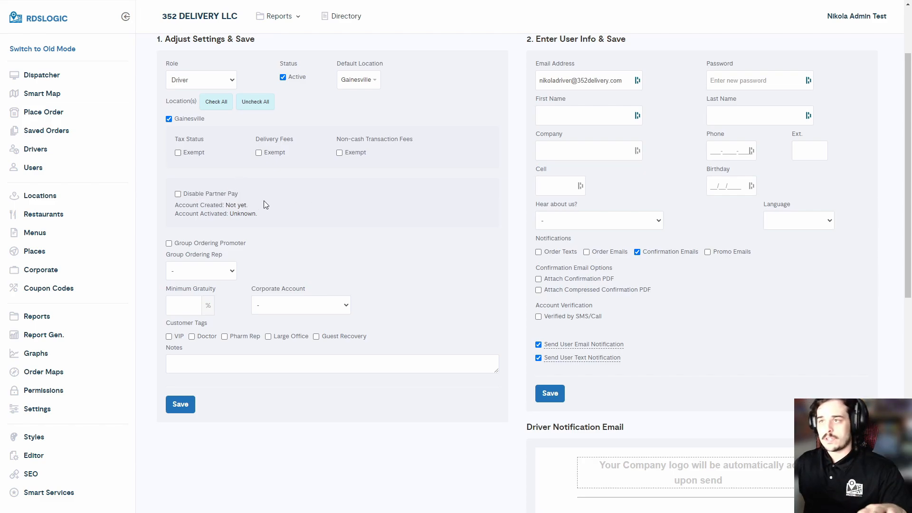
scroll(361, 207, up, 2)
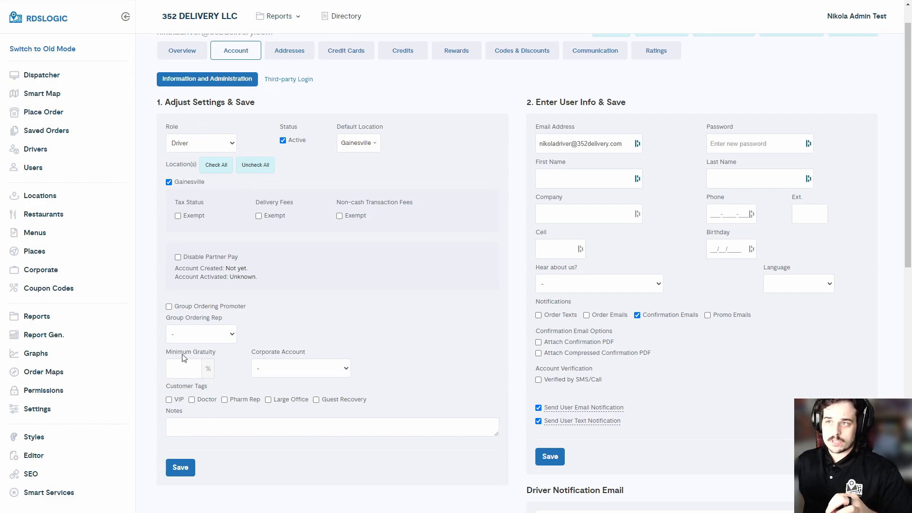
click(359, 142)
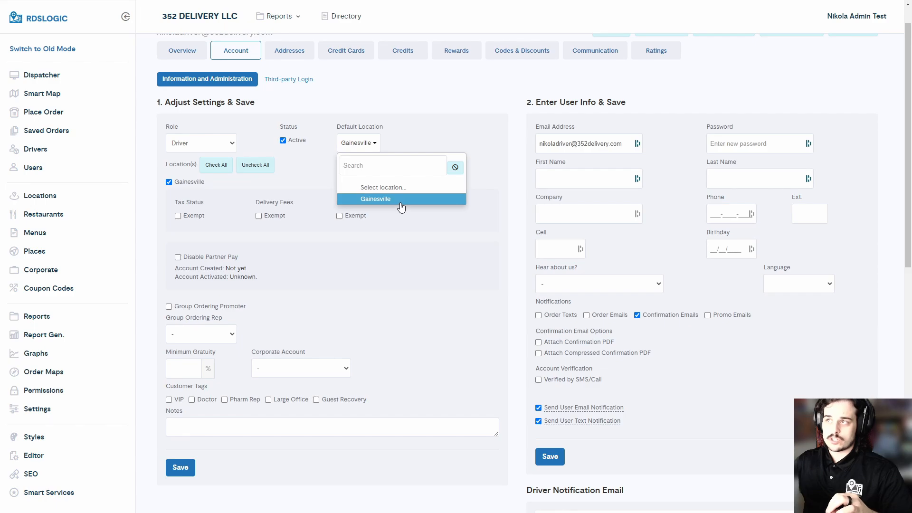
click(417, 136)
click(181, 468)
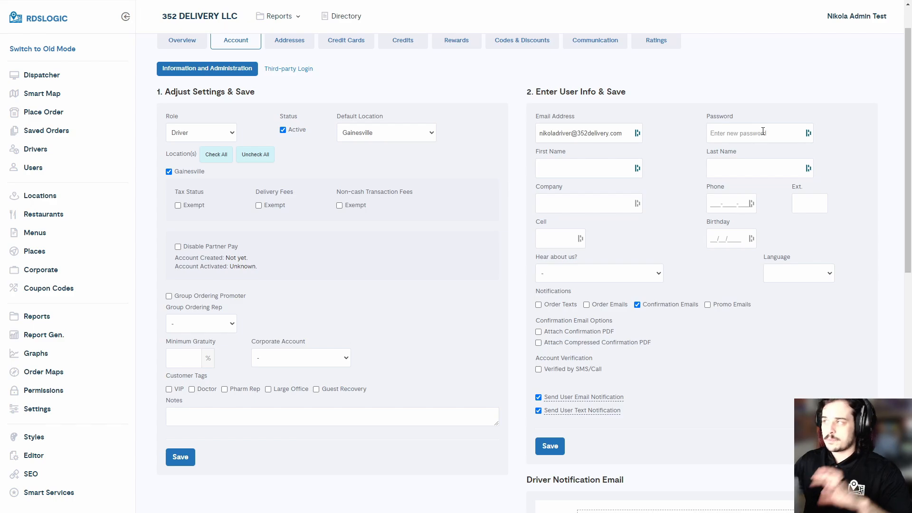
Step: Enter a password, first name Test and last name Driver
click(726, 131)
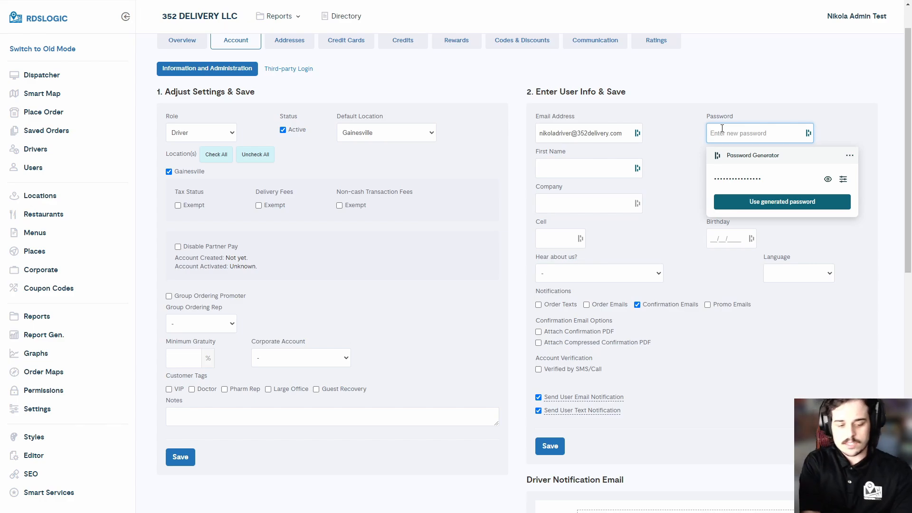
text(123)
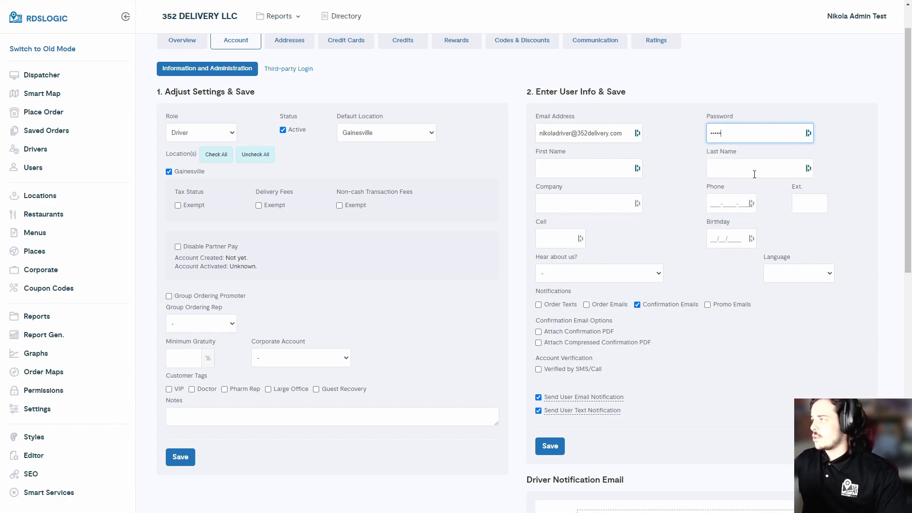
click(587, 170)
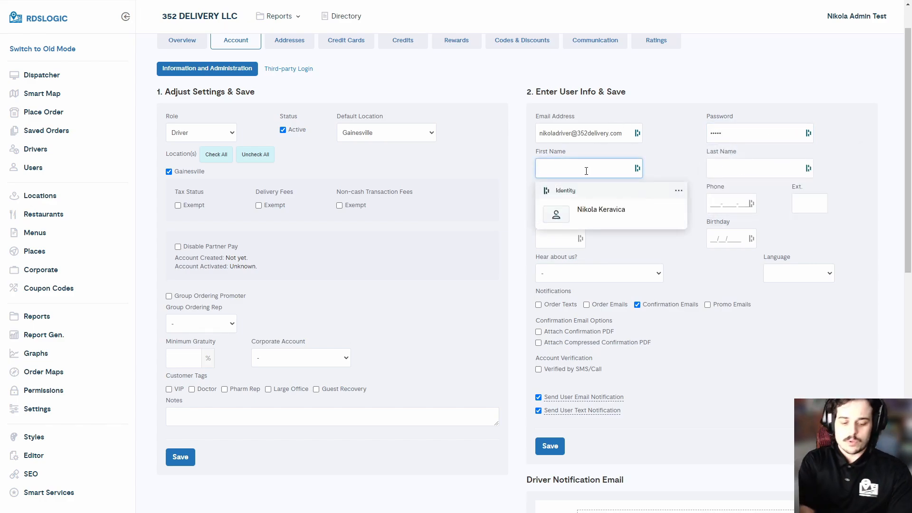
text(Test)
key(Tab)
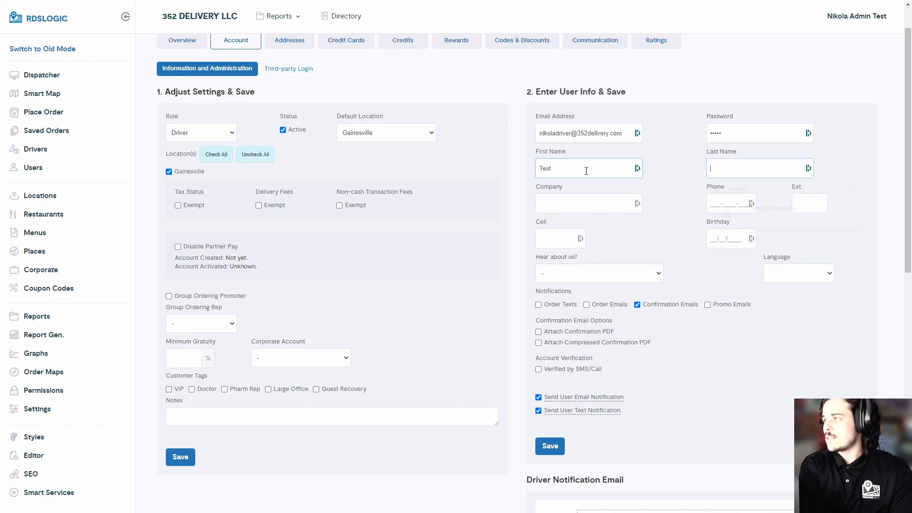
text(Driver)
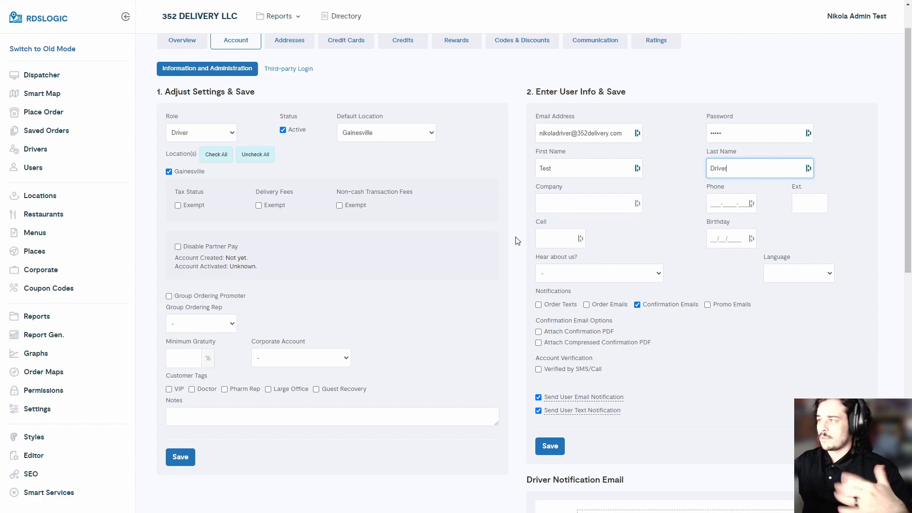
Step: Leave the referral source unchanged and enter the driver's phone number
click(578, 273)
click(743, 276)
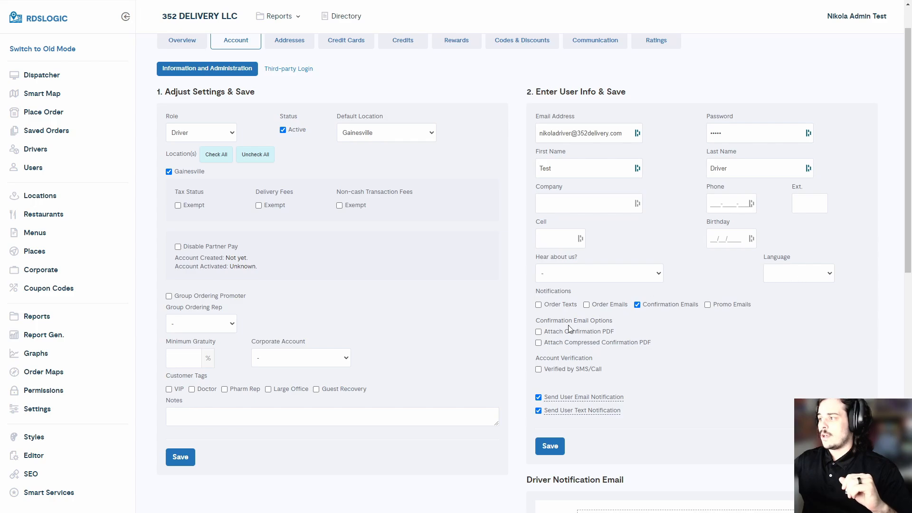
mouse_move(558, 399)
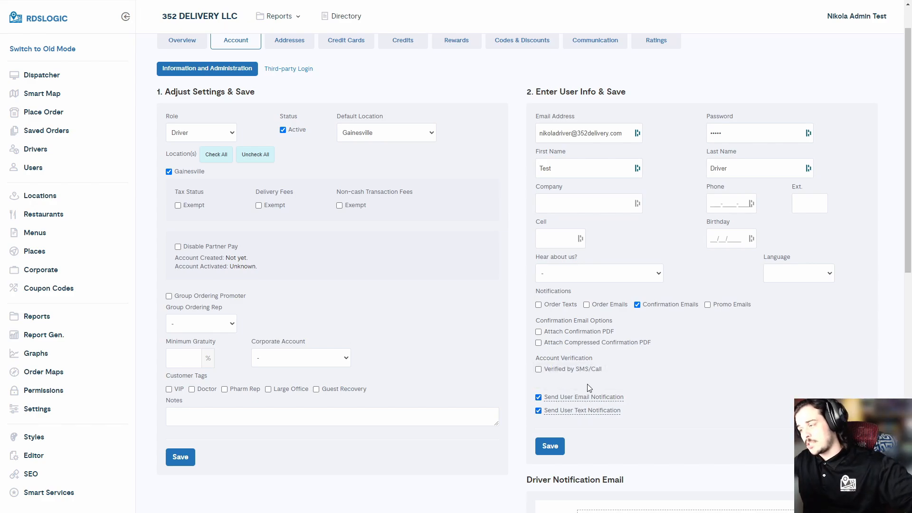
click(623, 138)
mouse_move(598, 415)
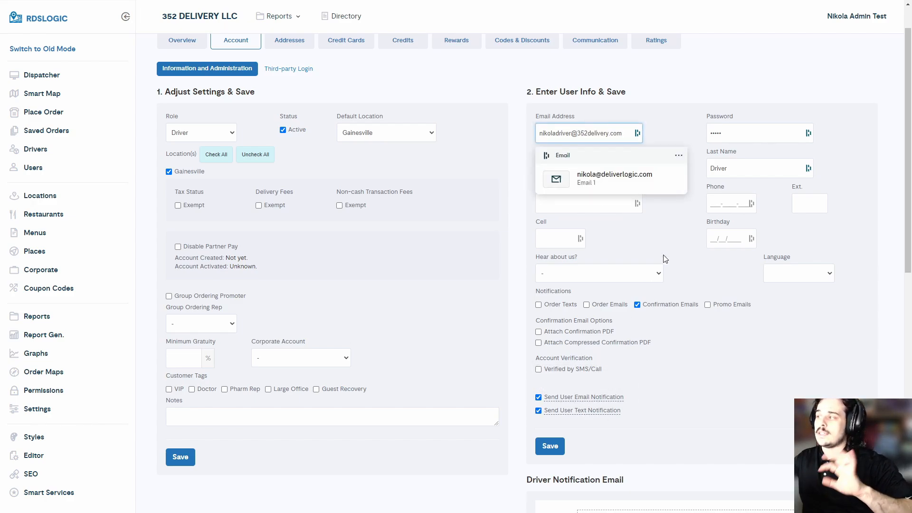
click(718, 205)
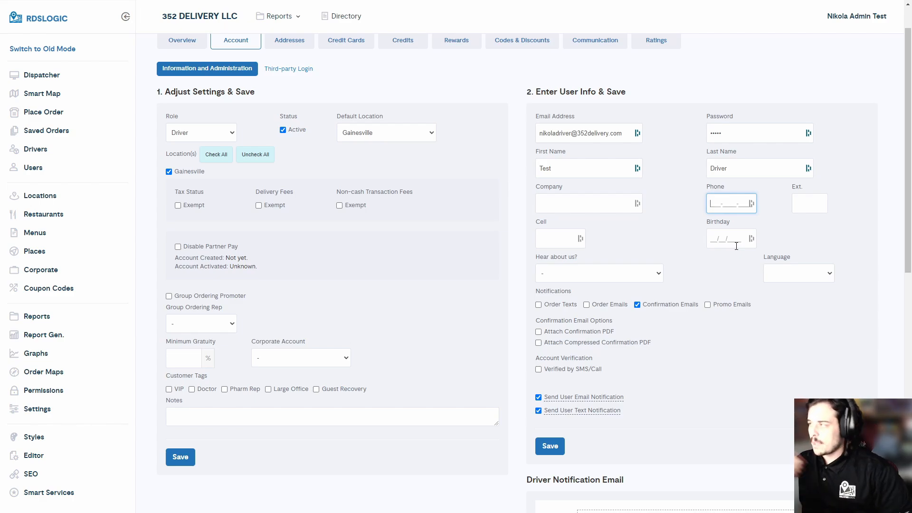
text(123151243)
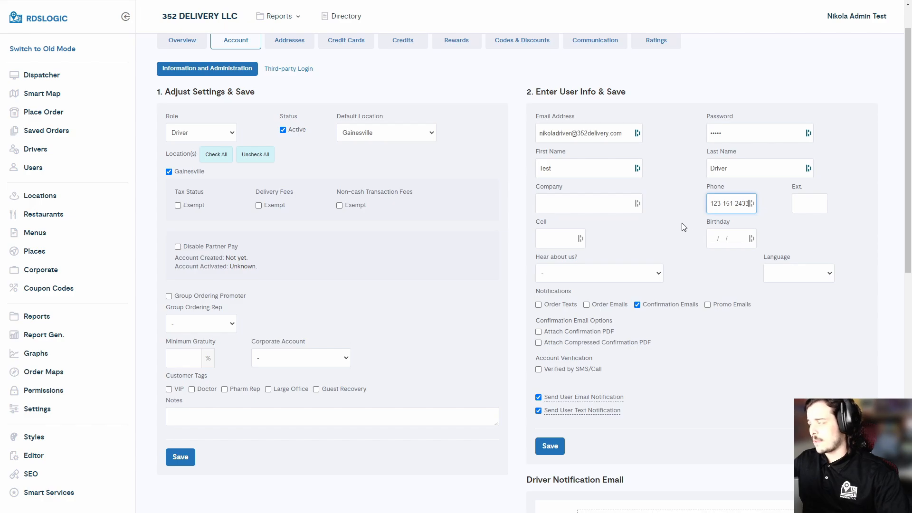
click(591, 220)
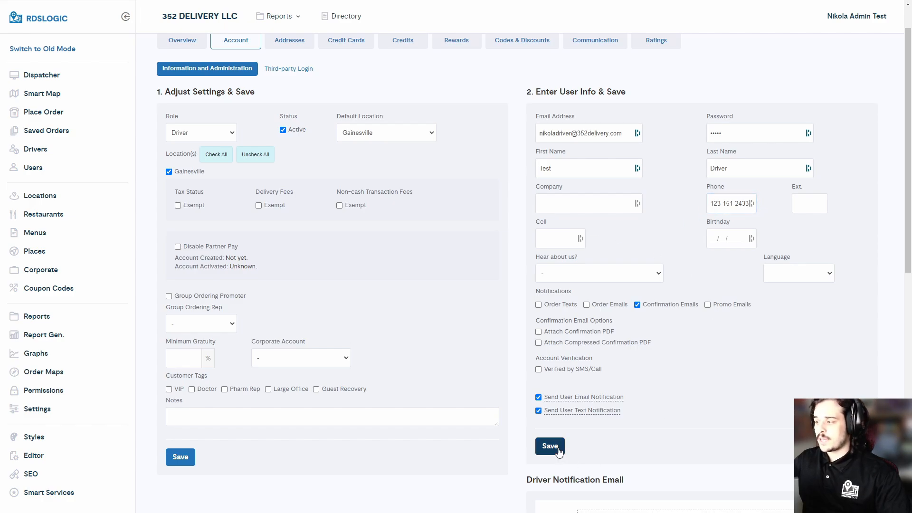
Step: Save the driver's user info and dismiss the browser's save-login prompt
scroll(551, 447, down, 3)
click(551, 320)
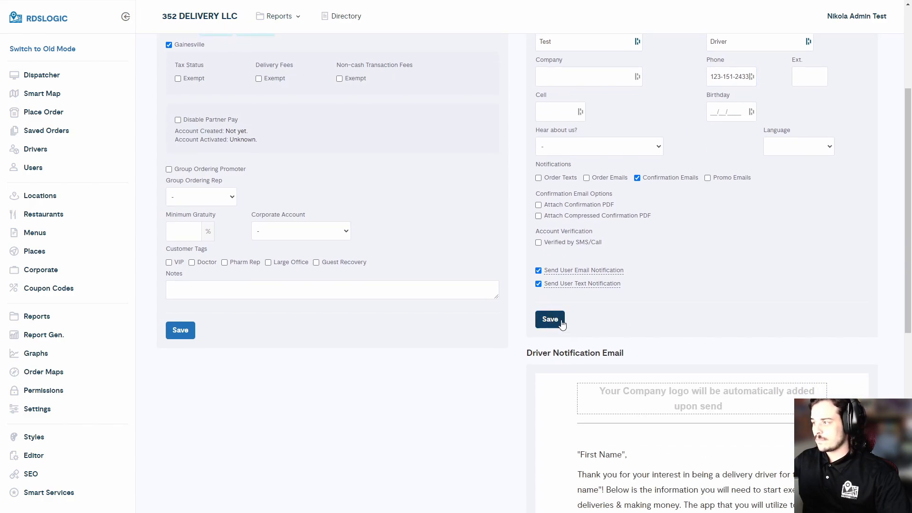
click(832, 147)
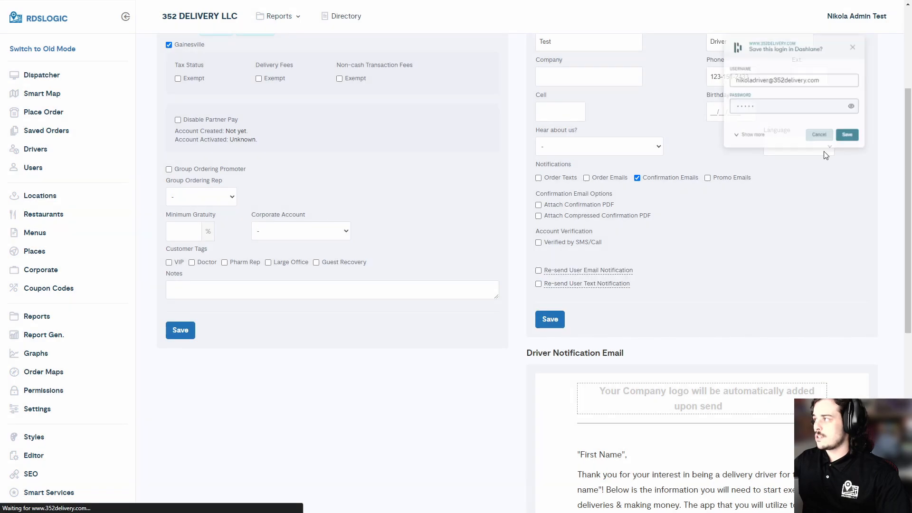
Step: Review the Driver Notification Email preview, including its Download App here step
scroll(710, 239, down, 5)
scroll(708, 235, down, 6)
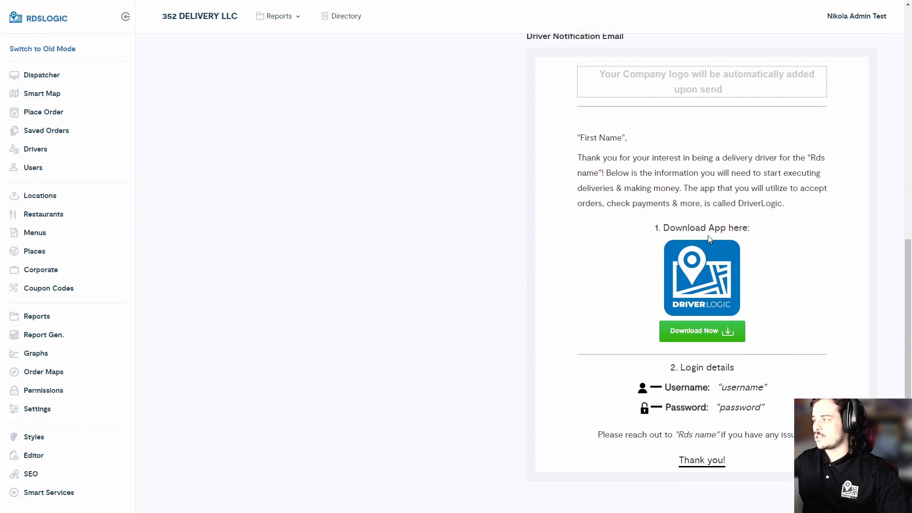
scroll(708, 236, up, 2)
scroll(709, 236, down, 1)
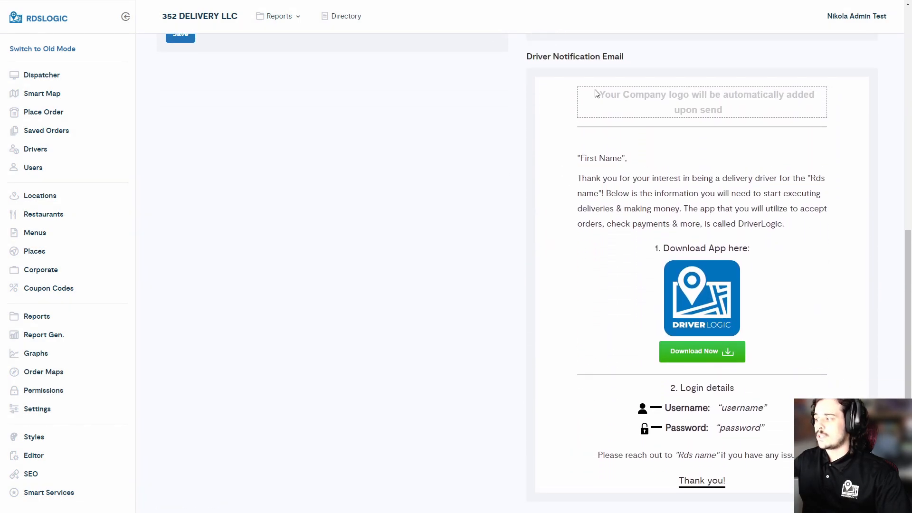
drag(570, 157, 744, 204)
click(572, 165)
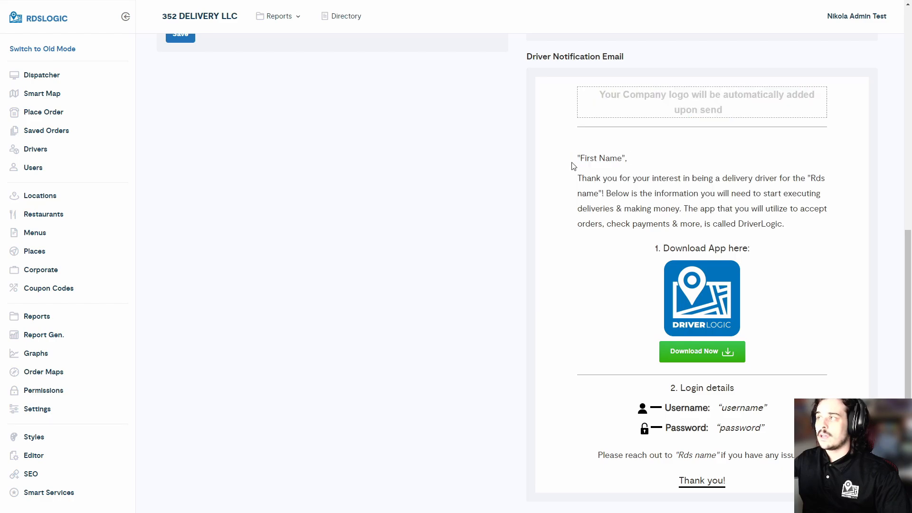
drag(576, 157, 686, 178)
click(588, 172)
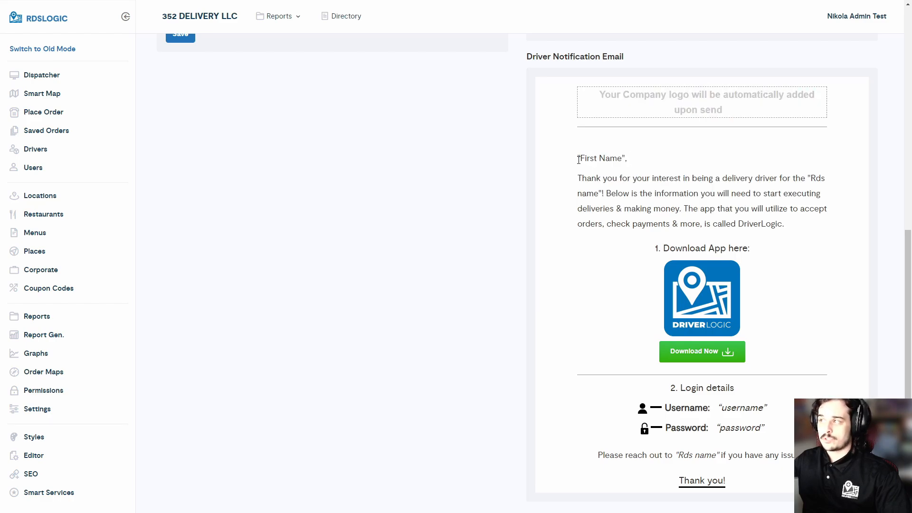
drag(647, 249, 766, 297)
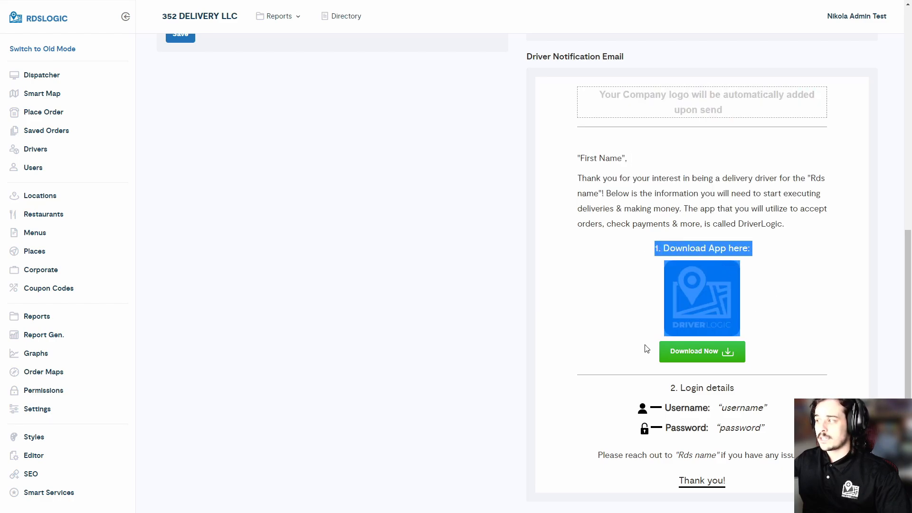
click(631, 265)
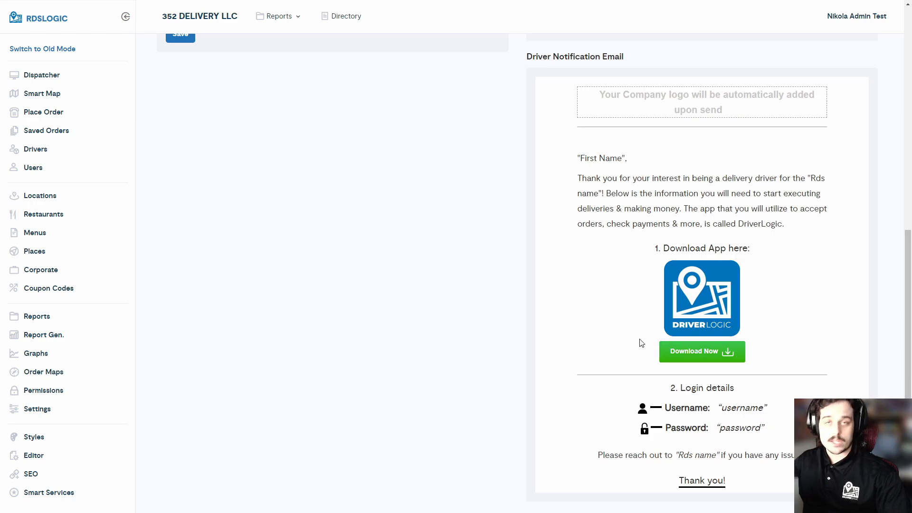
scroll(638, 342, up, 8)
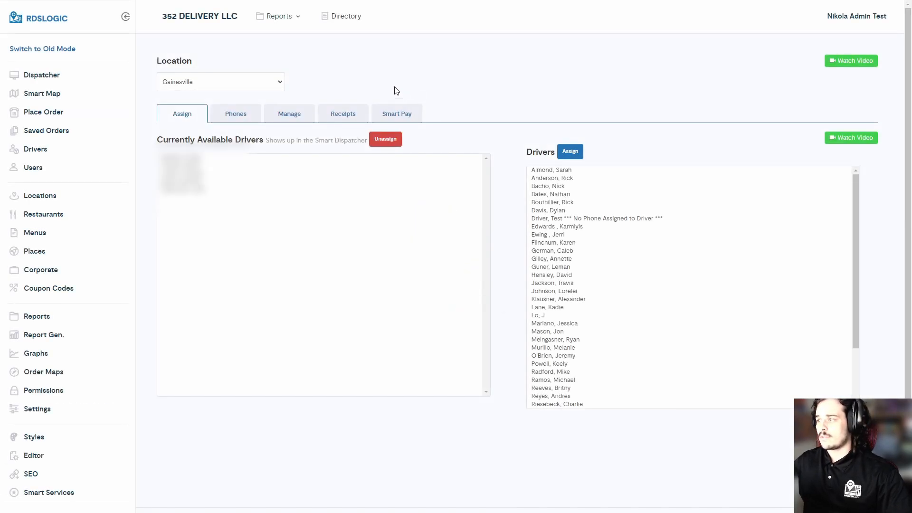
scroll(721, 269, down, 3)
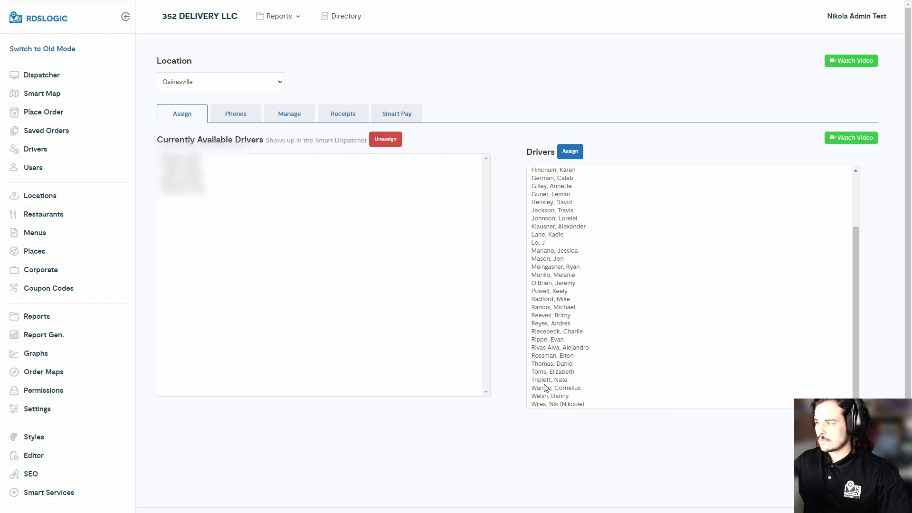
scroll(556, 295, up, 3)
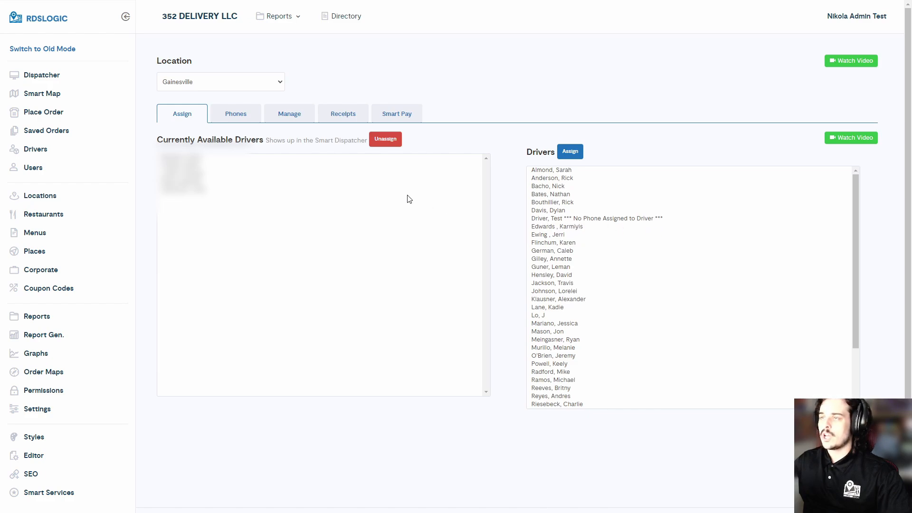
Step: Open Test Driver's record in driver management and keep the driver type Independent
click(286, 116)
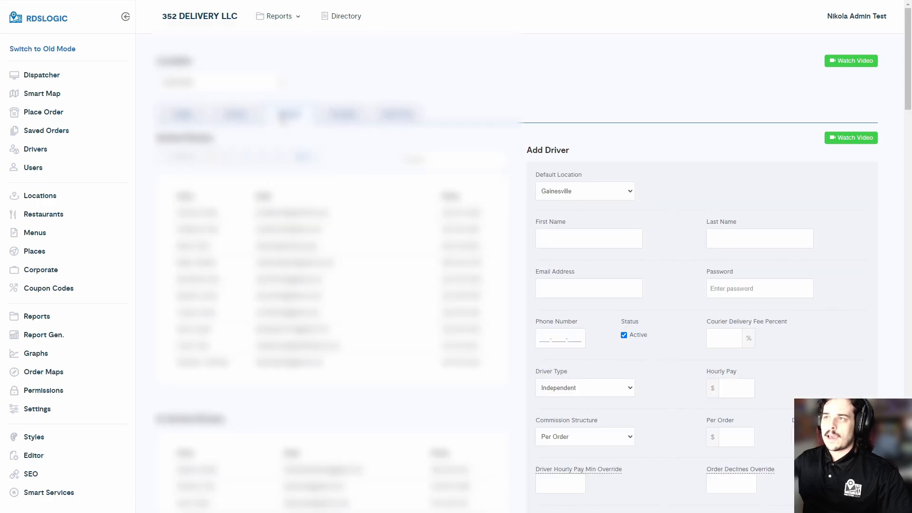
scroll(354, 149, down, 1)
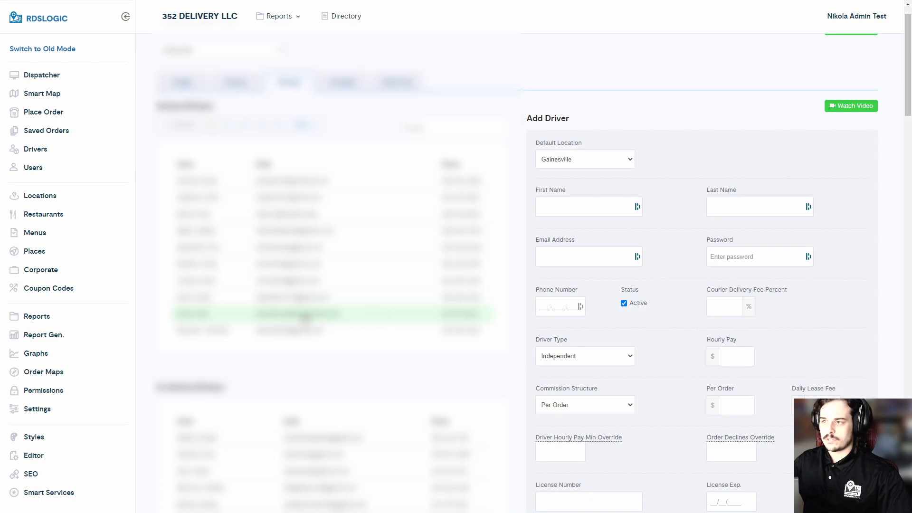
click(280, 316)
scroll(559, 283, down, 3)
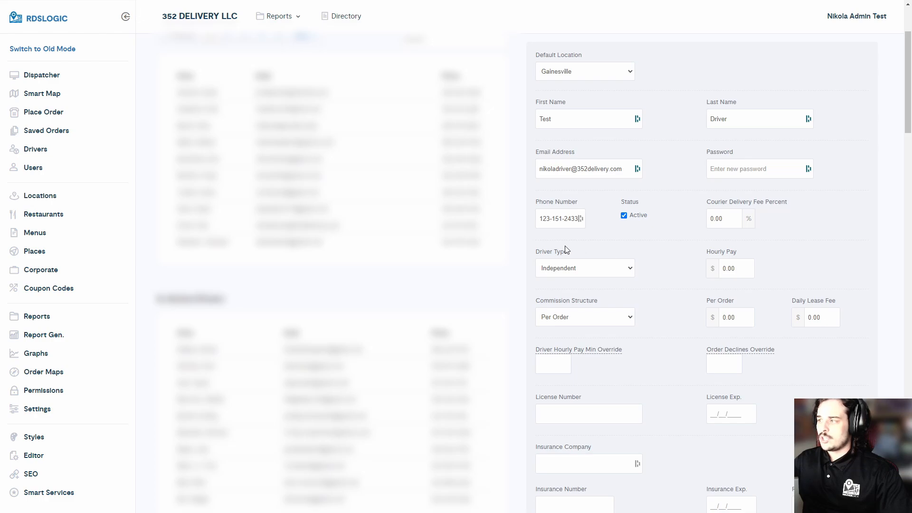
click(583, 271)
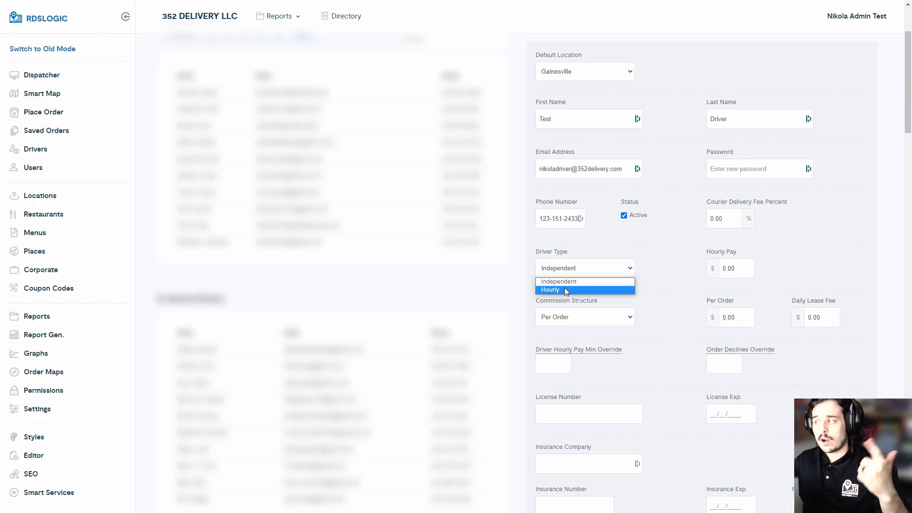
click(656, 260)
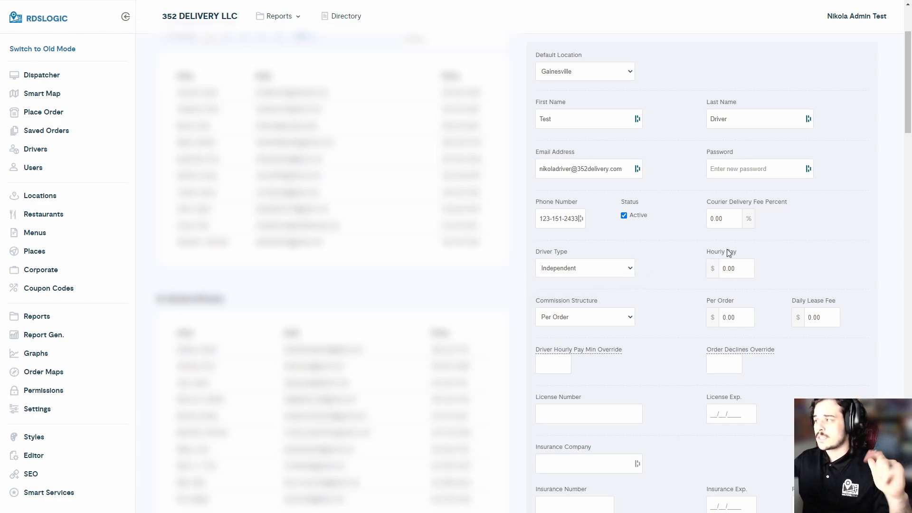
Step: Set the commission structure to Delivery Fee Percent with an 80% delivery fee
click(611, 319)
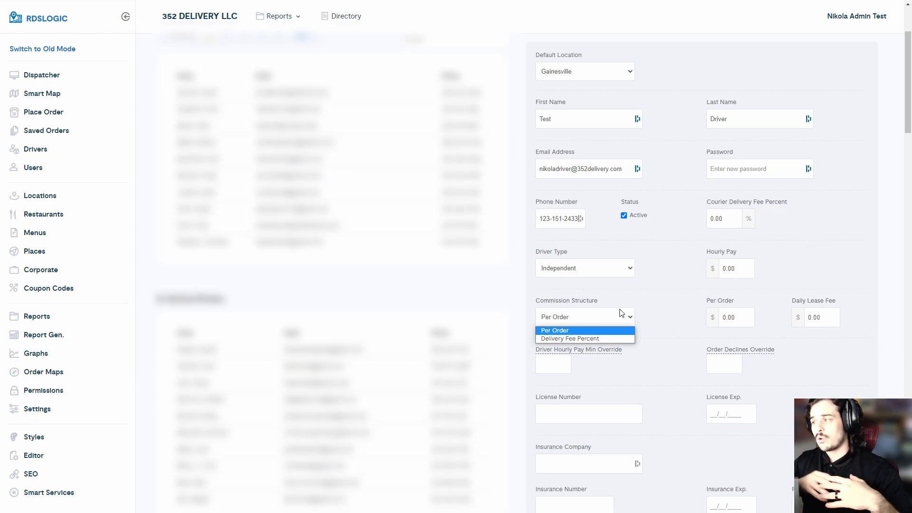
click(608, 337)
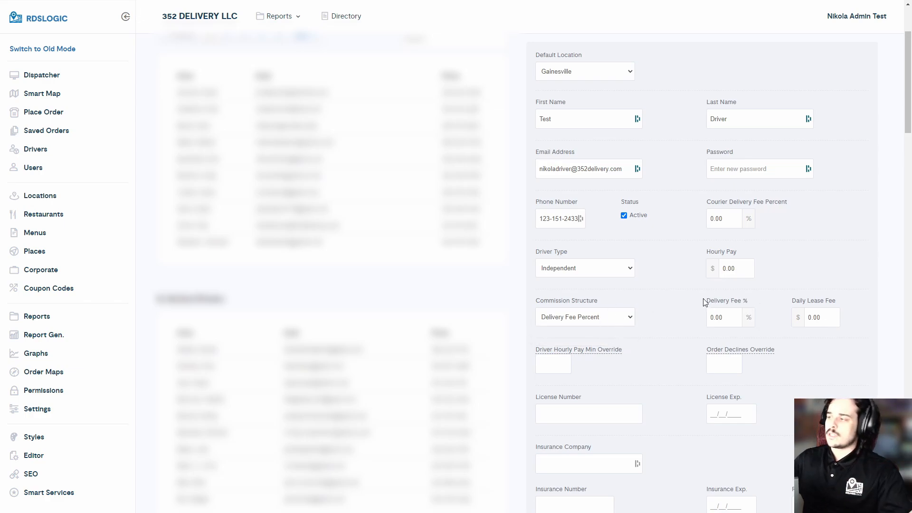
click(724, 325)
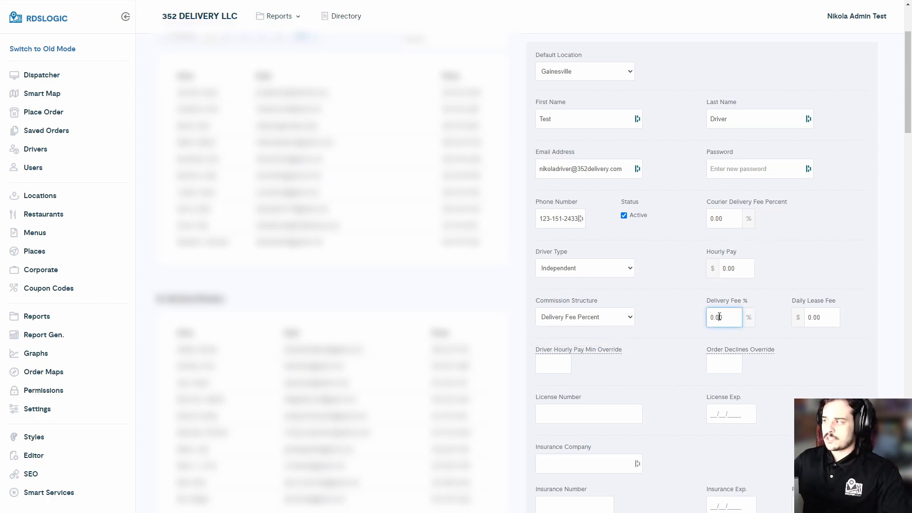
double_click(720, 317)
text(80)
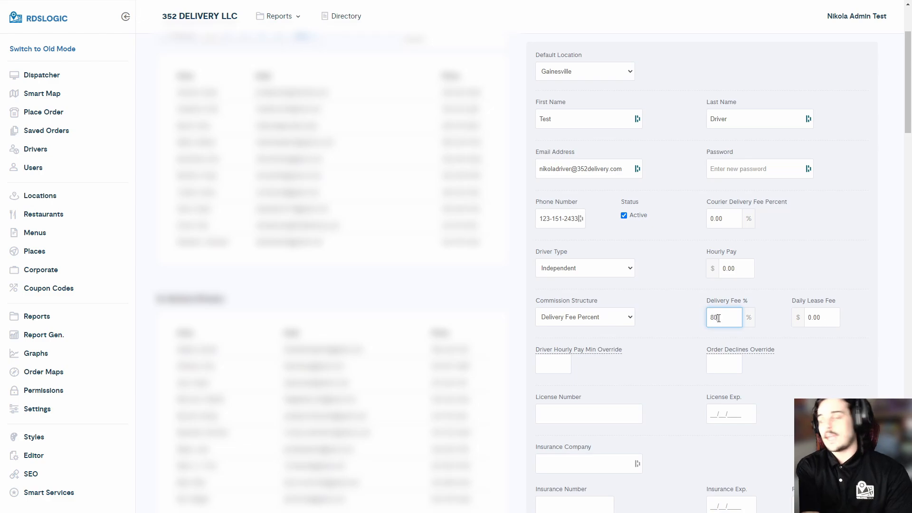
click(677, 315)
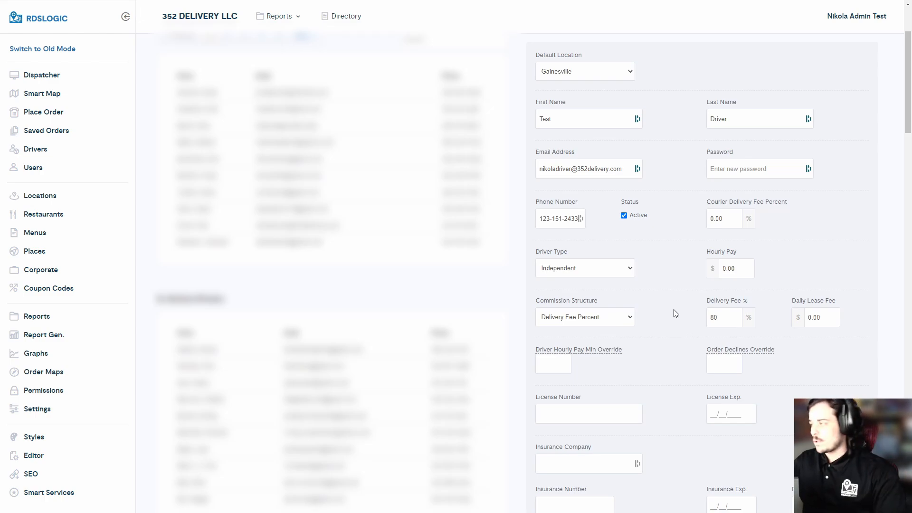
Step: Leave the Daily Lease Fee at 0.00
drag(792, 300, 833, 301)
click(832, 301)
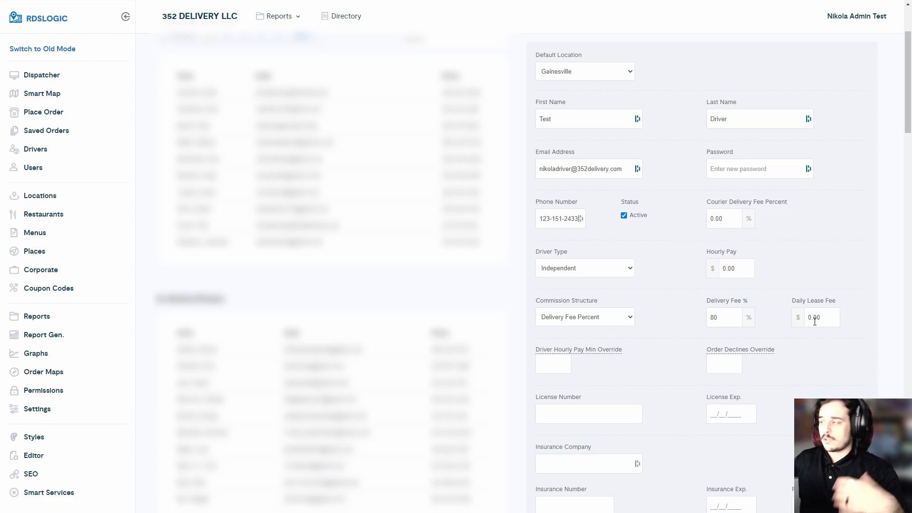
double_click(809, 319)
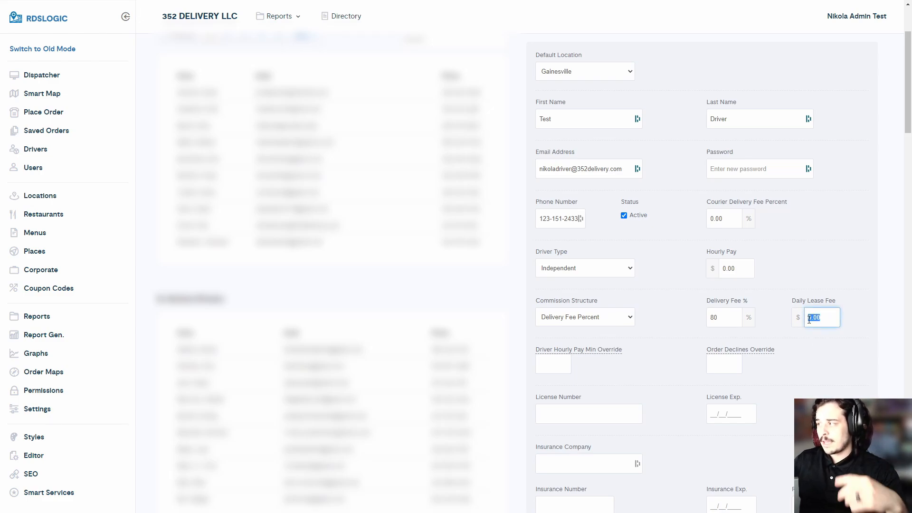
click(813, 319)
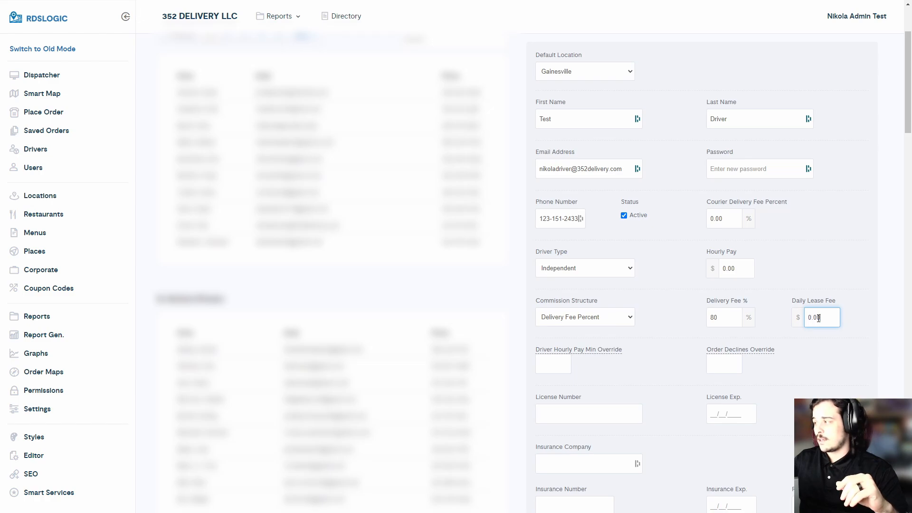
click(809, 319)
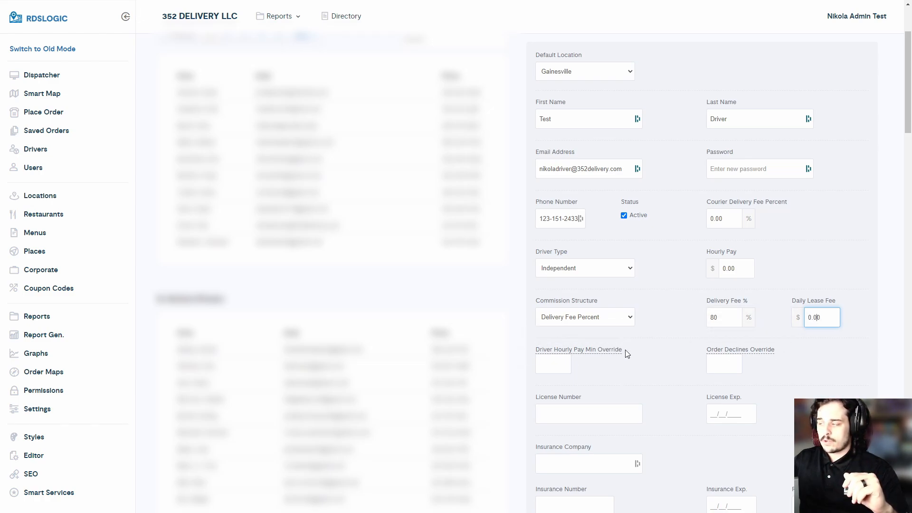
mouse_move(620, 349)
mouse_move(727, 354)
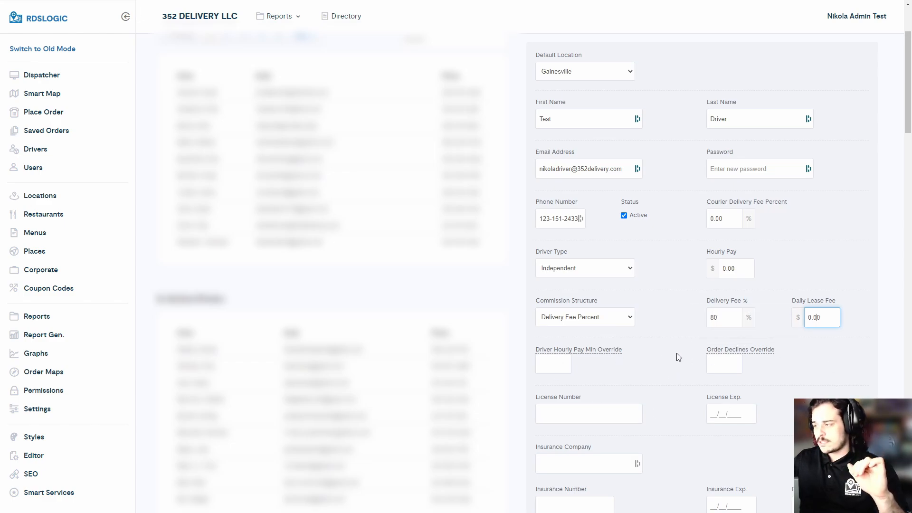
scroll(680, 362, down, 3)
scroll(680, 358, down, 3)
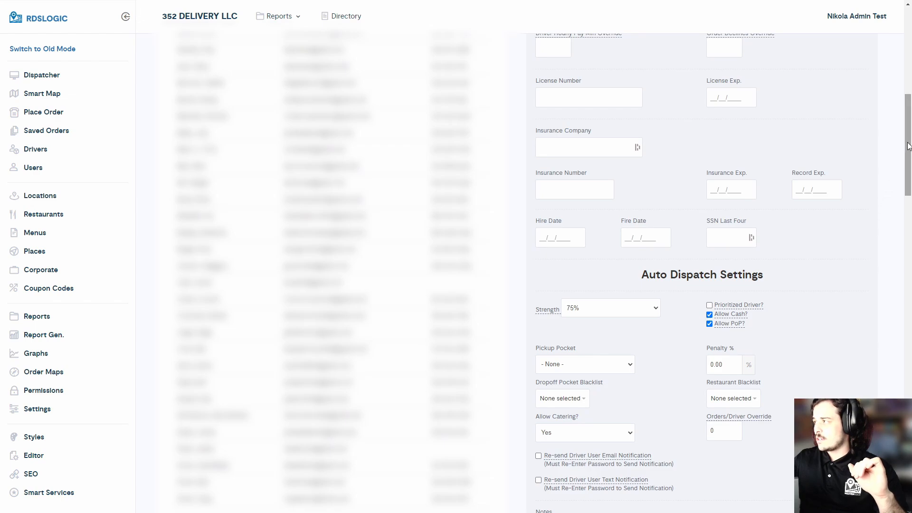
scroll(884, 199, down, 1)
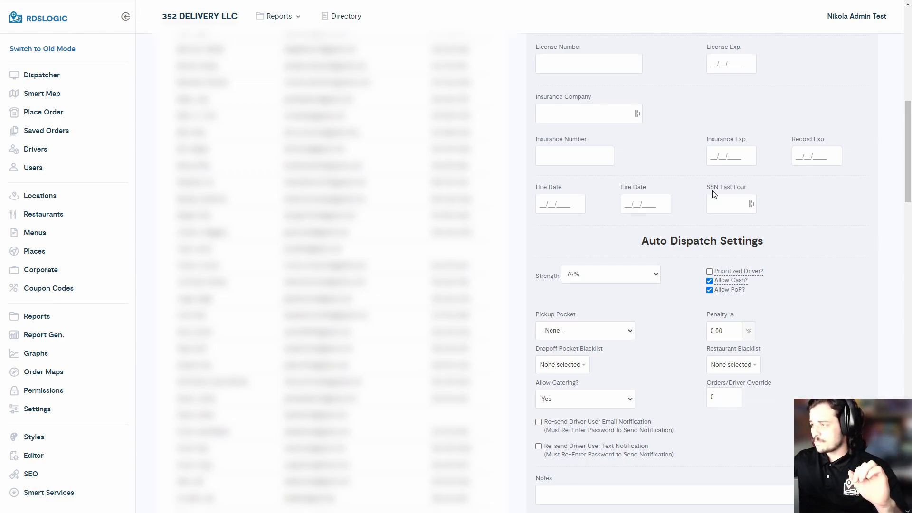
scroll(665, 171, down, 2)
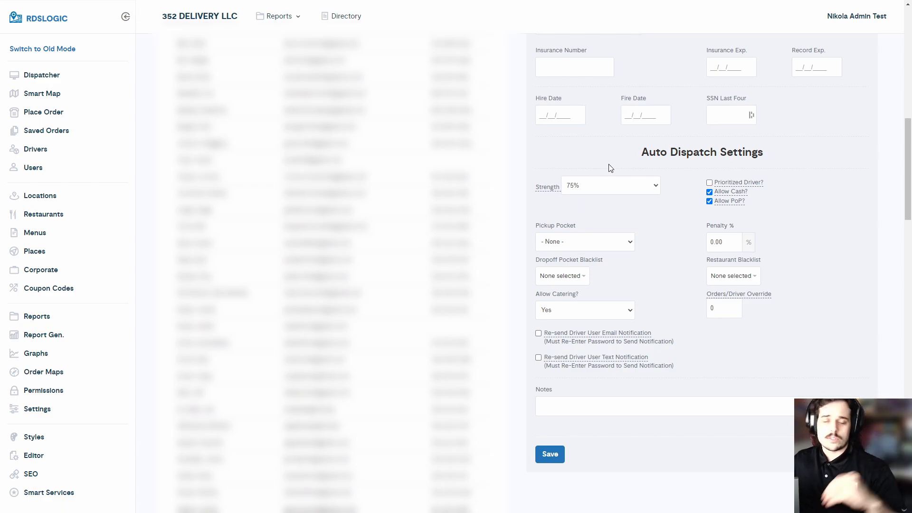
click(605, 183)
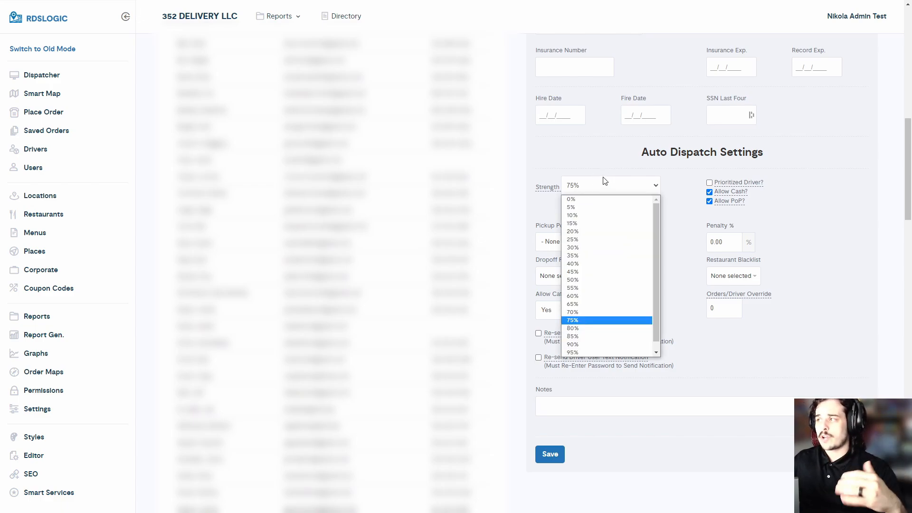
click(606, 189)
mouse_move(554, 191)
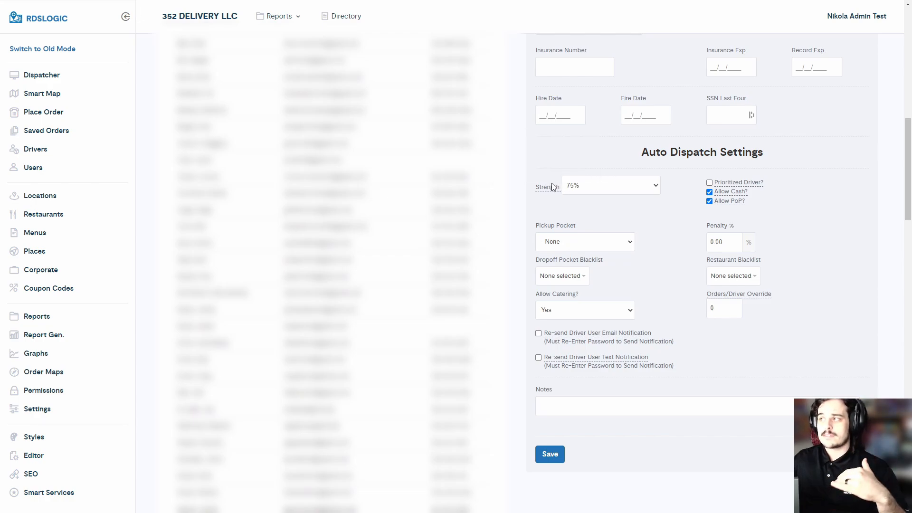
click(580, 188)
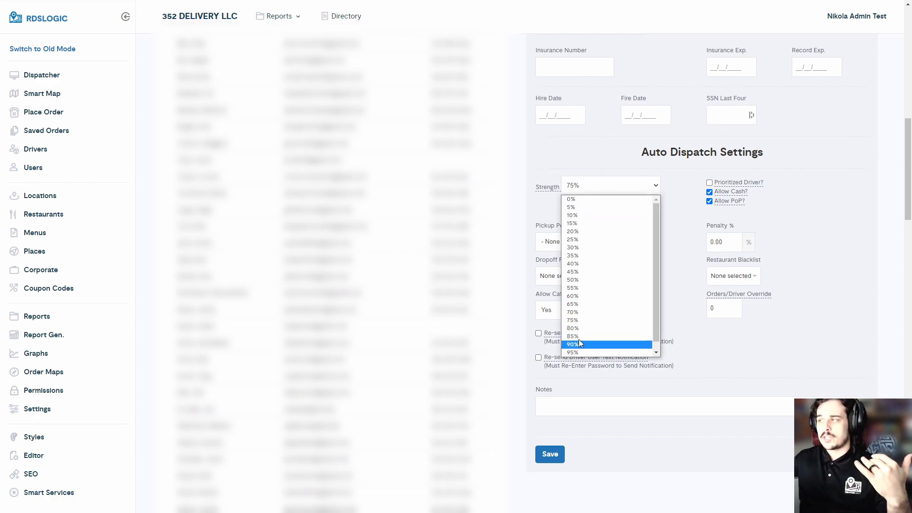
click(598, 159)
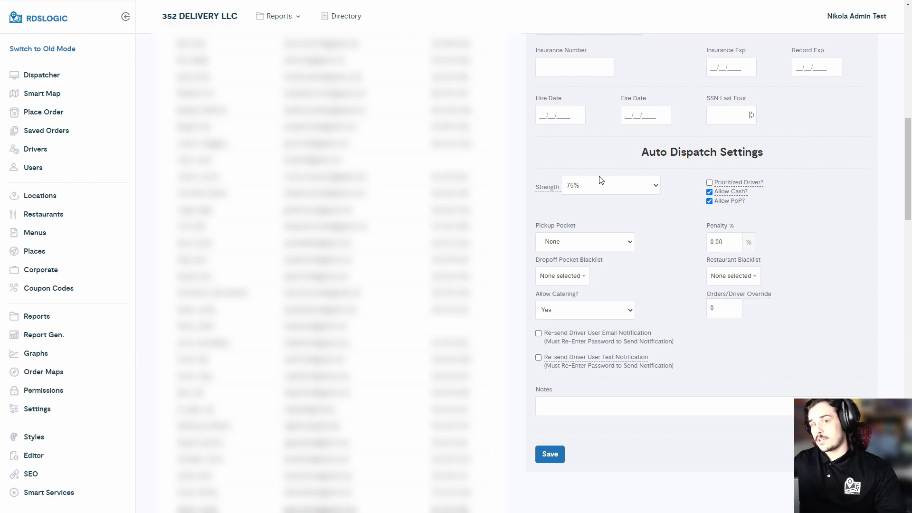
mouse_move(717, 184)
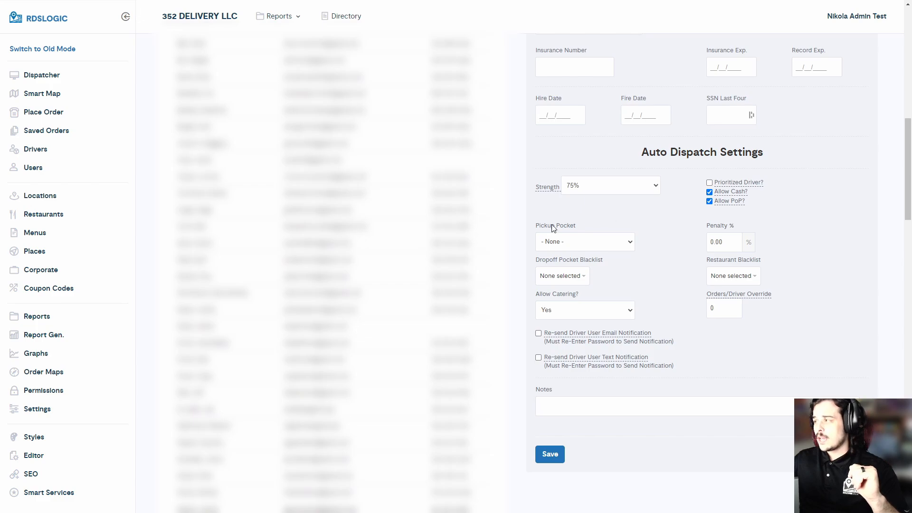
click(563, 244)
click(563, 243)
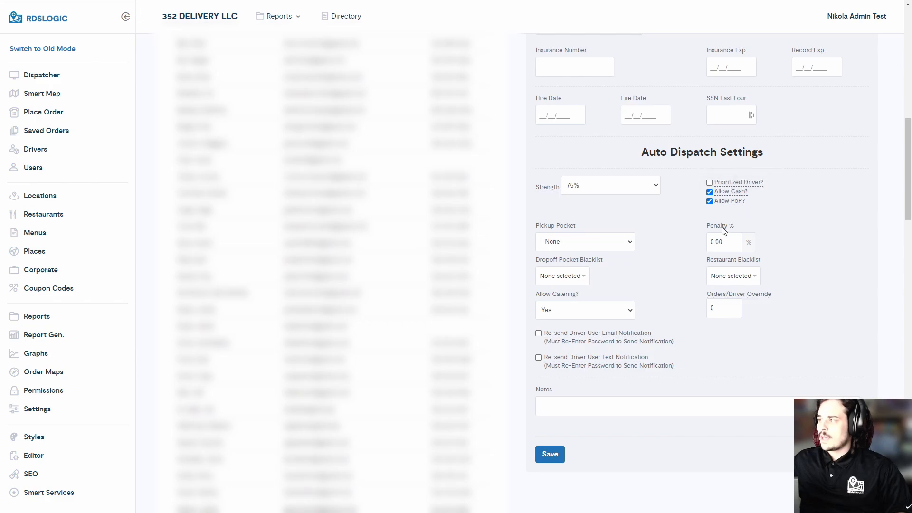
Step: Look over the Dropoff and Restaurant Blacklist options without changing them
click(722, 276)
click(575, 280)
click(727, 277)
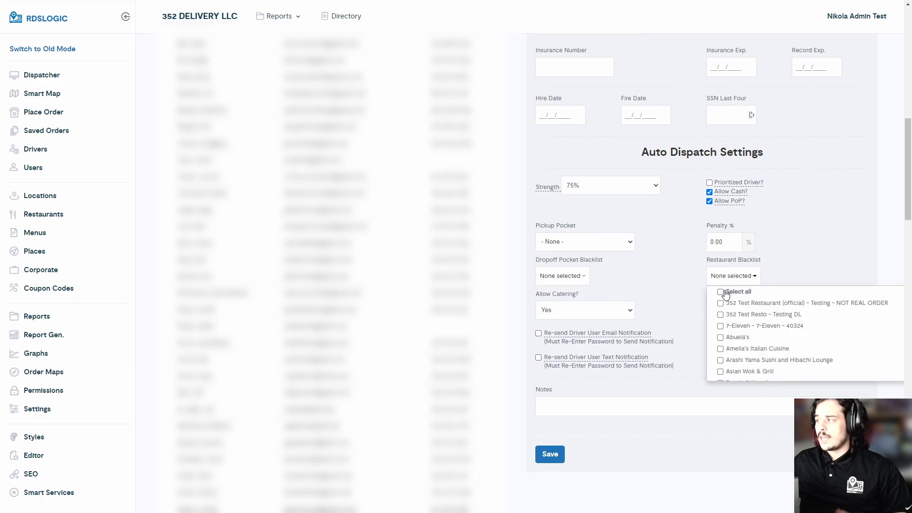
click(735, 281)
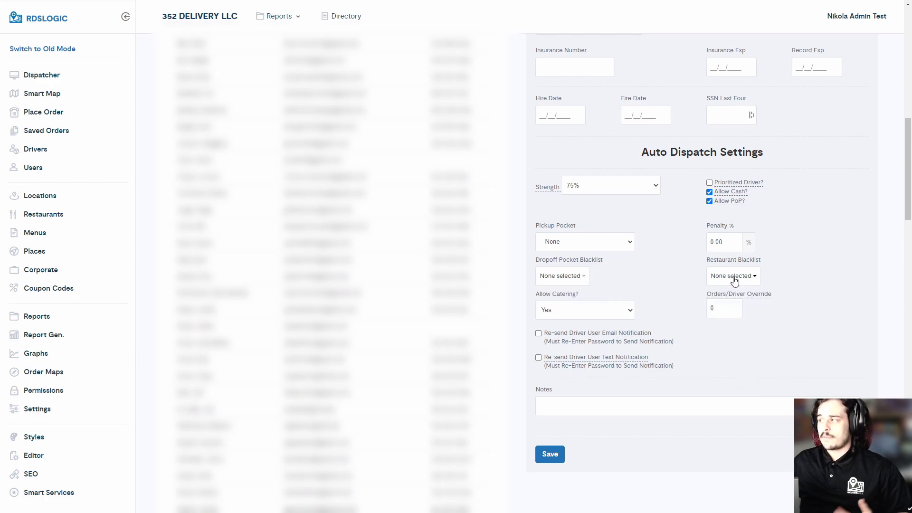
click(581, 280)
click(580, 279)
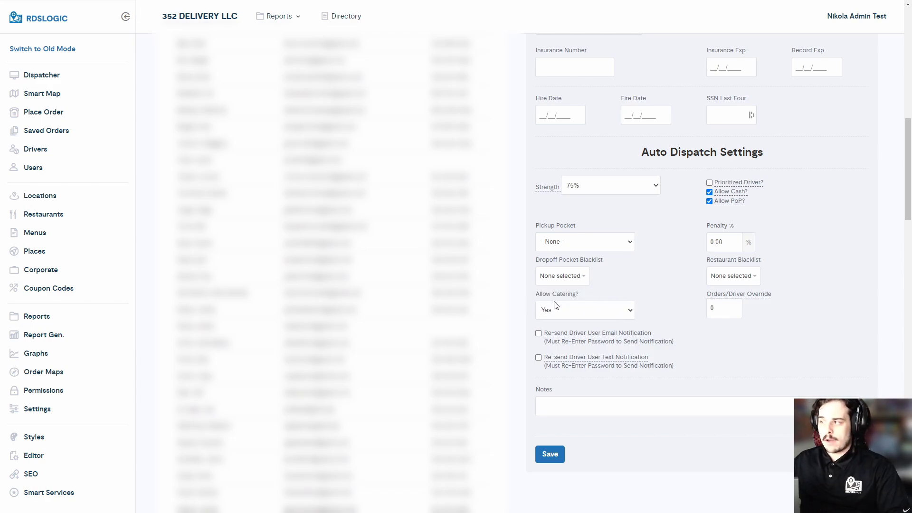
mouse_move(717, 297)
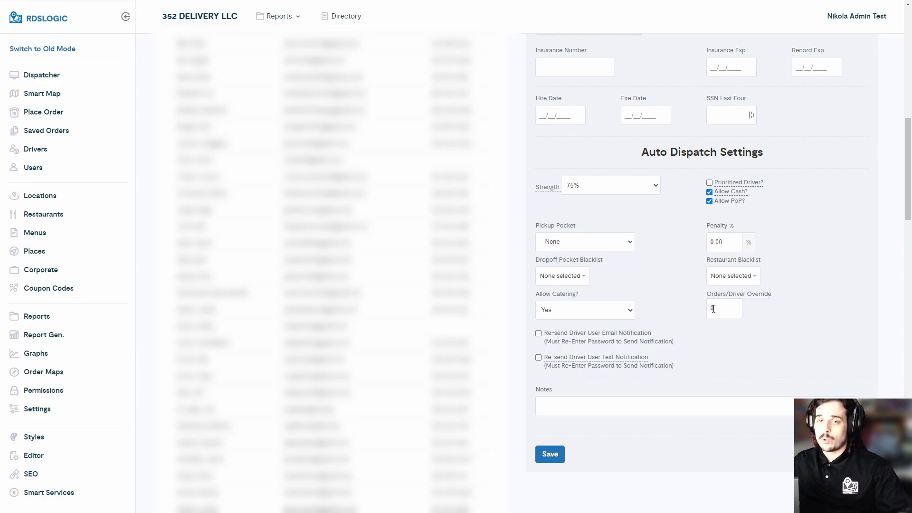
Step: Keep Orders/Driver Override at 0 and save the driver record
double_click(715, 307)
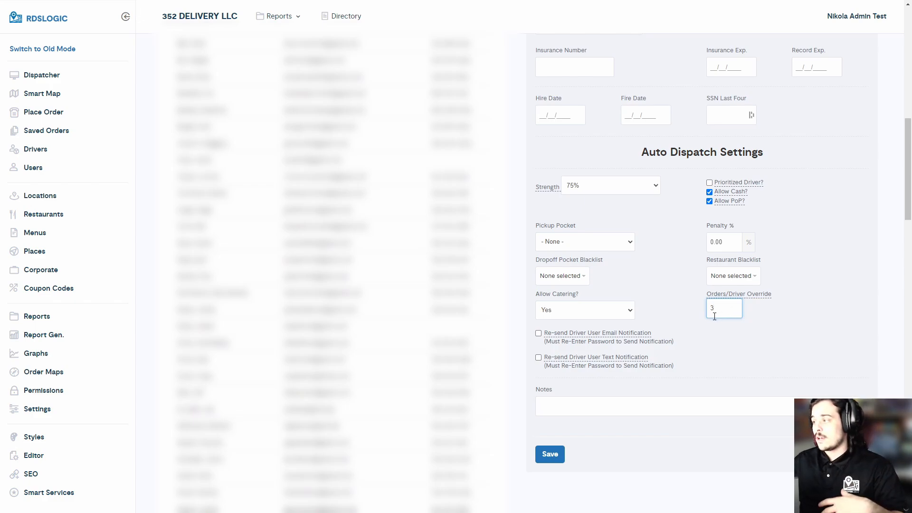
click(696, 318)
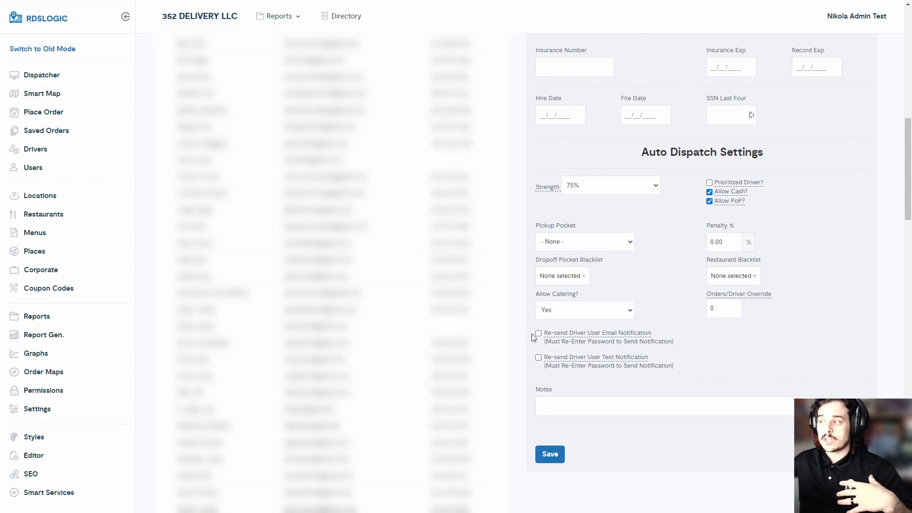
click(603, 408)
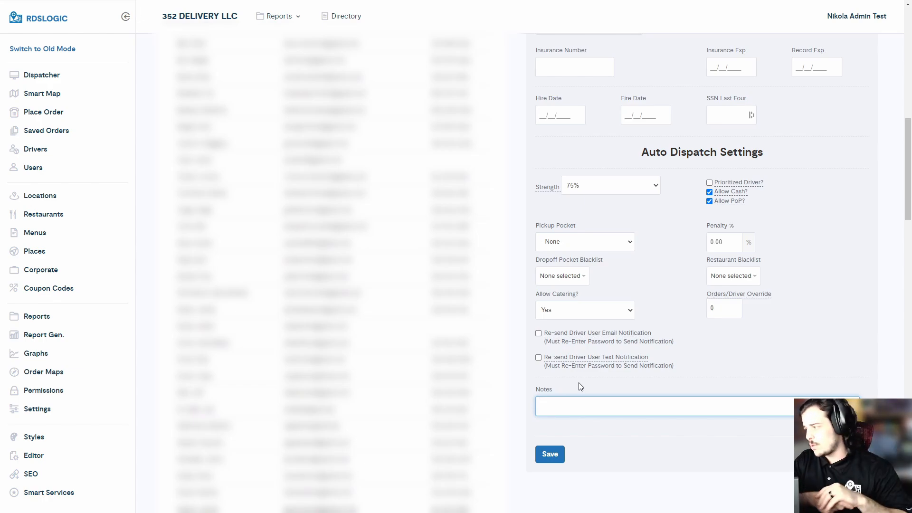
click(550, 455)
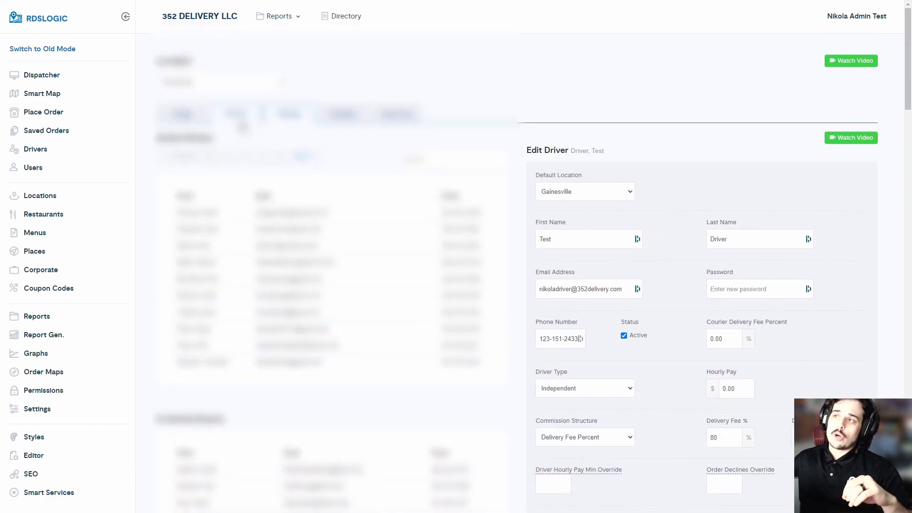
Step: On the Add Phone form, enter the test driver's name and description Driver
click(241, 124)
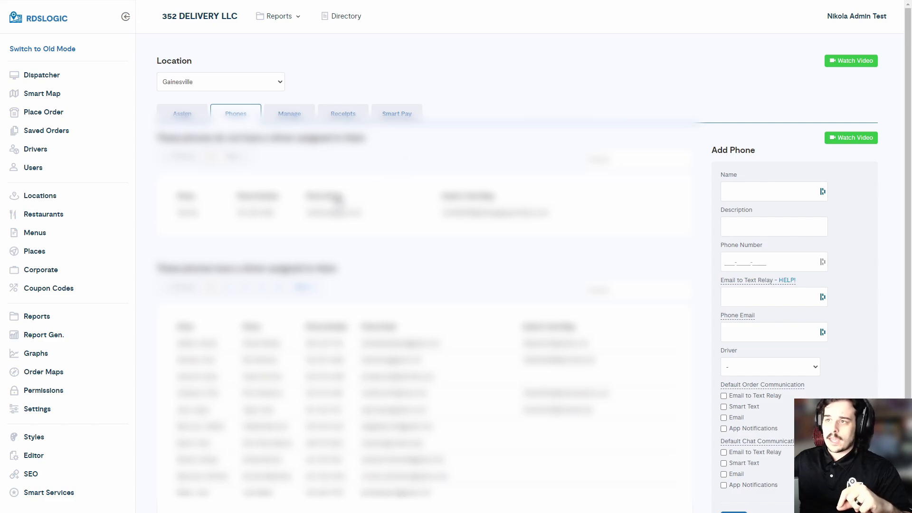
scroll(310, 179, down, 2)
scroll(319, 180, up, 1)
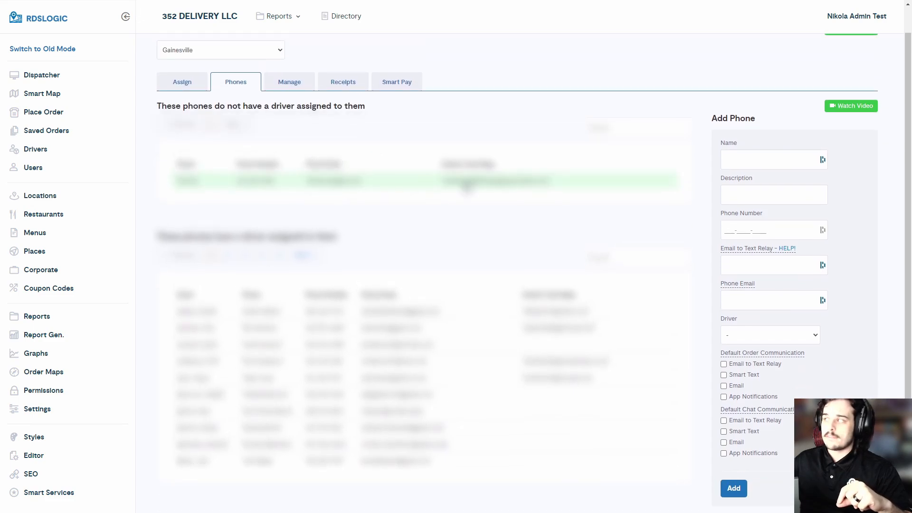
click(754, 156)
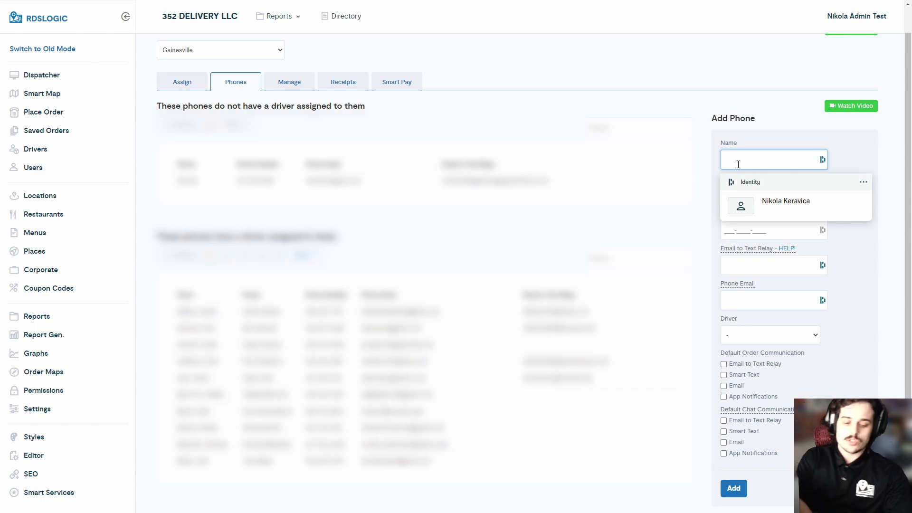
key(Escape)
text(Test Driver)
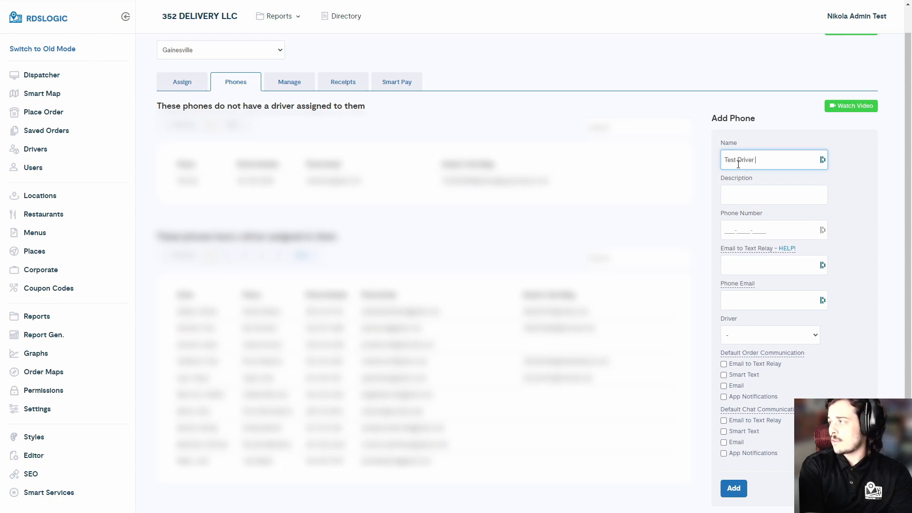
text( Nikola)
key(Tab)
text(Driv)
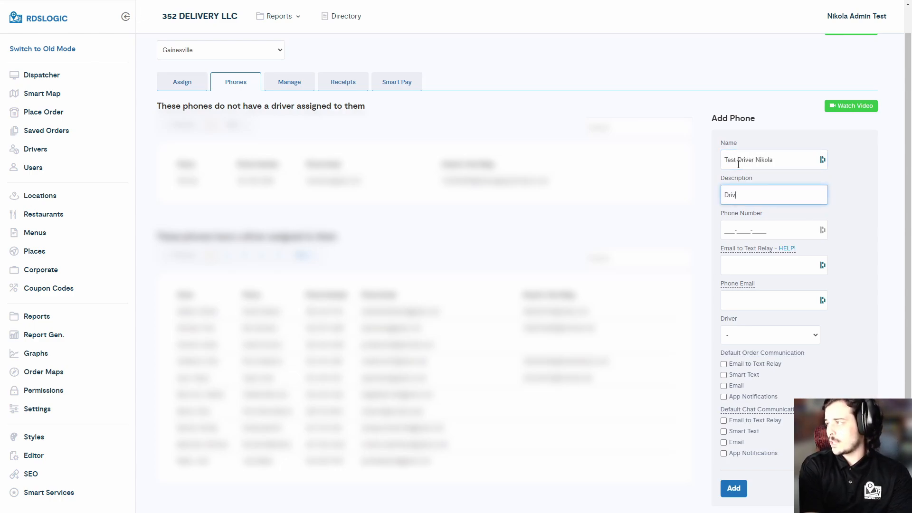
text(er)
key(Tab)
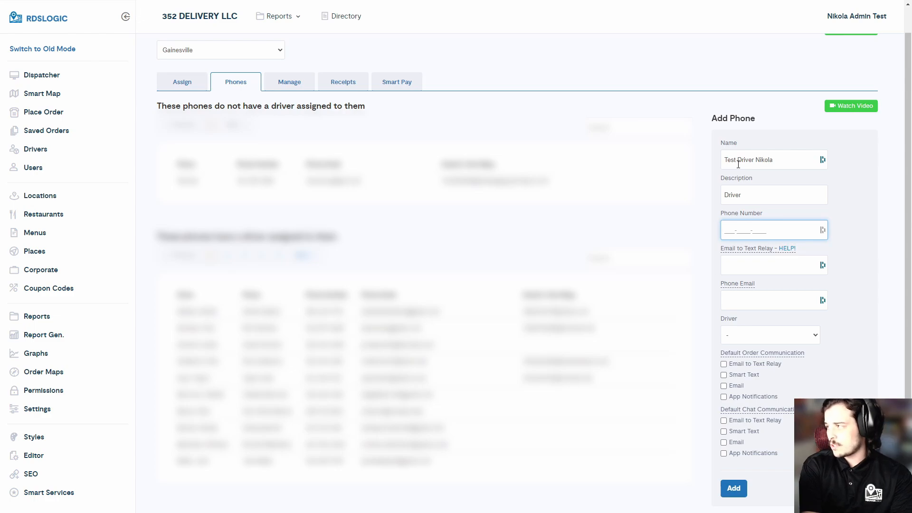
Step: Enter the driver's phone number and relay digits, then open the driver-phone setup help
text(1235212312)
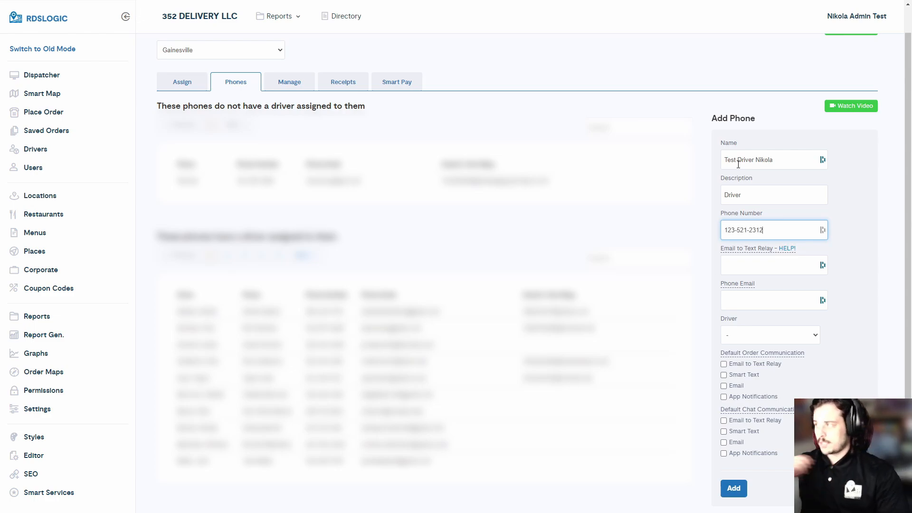
mouse_move(737, 257)
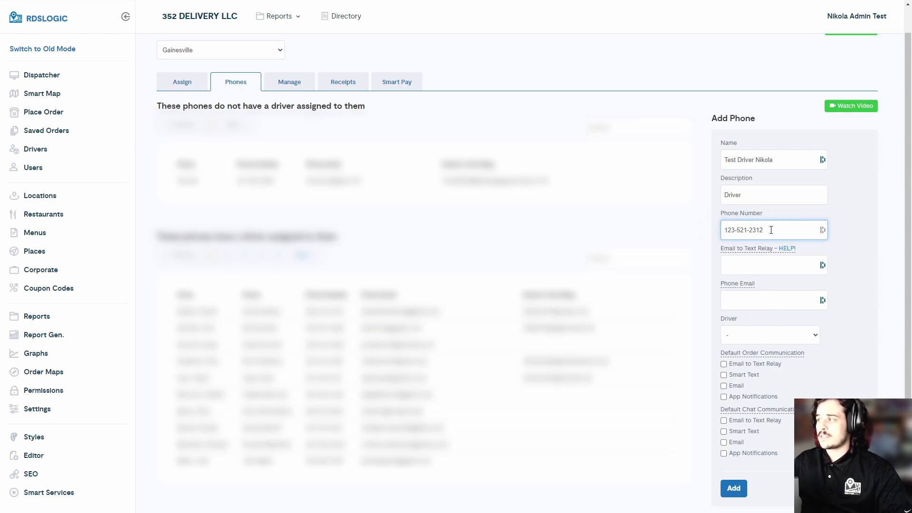
drag(765, 230, 717, 229)
click(750, 268)
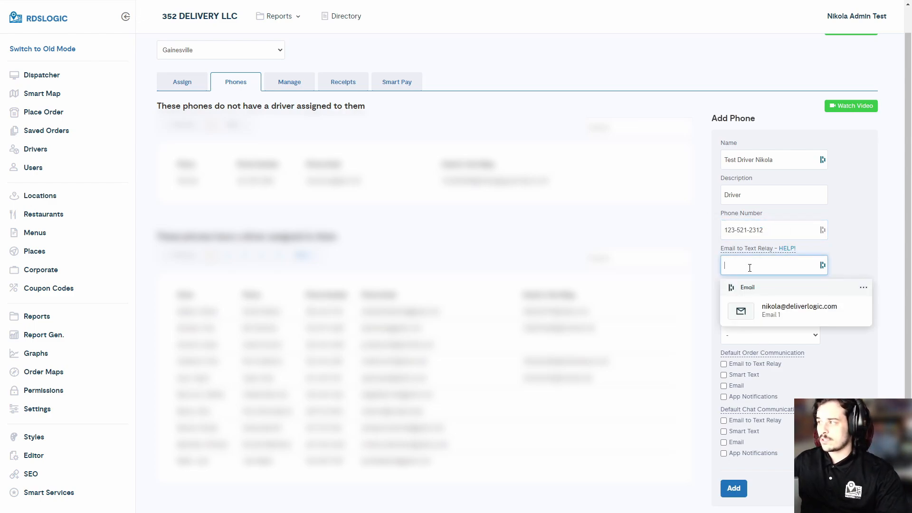
text(123)
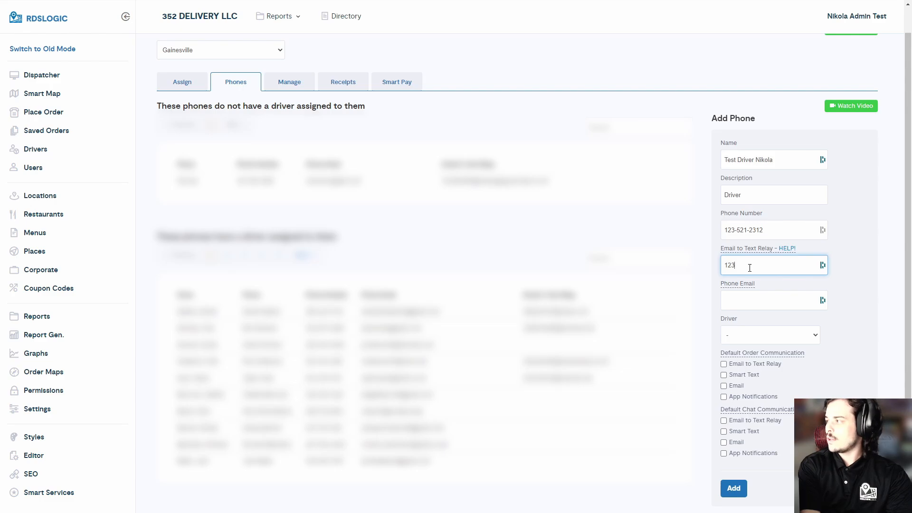
text(5212312)
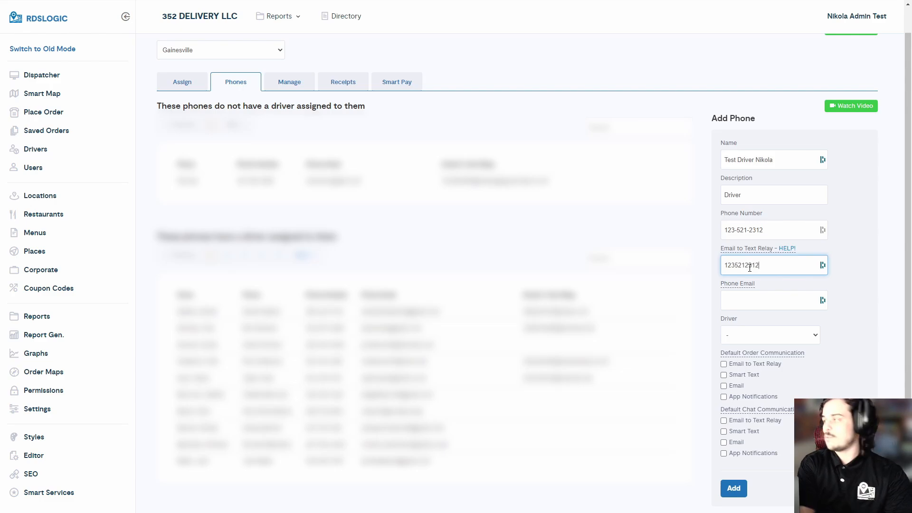
click(787, 248)
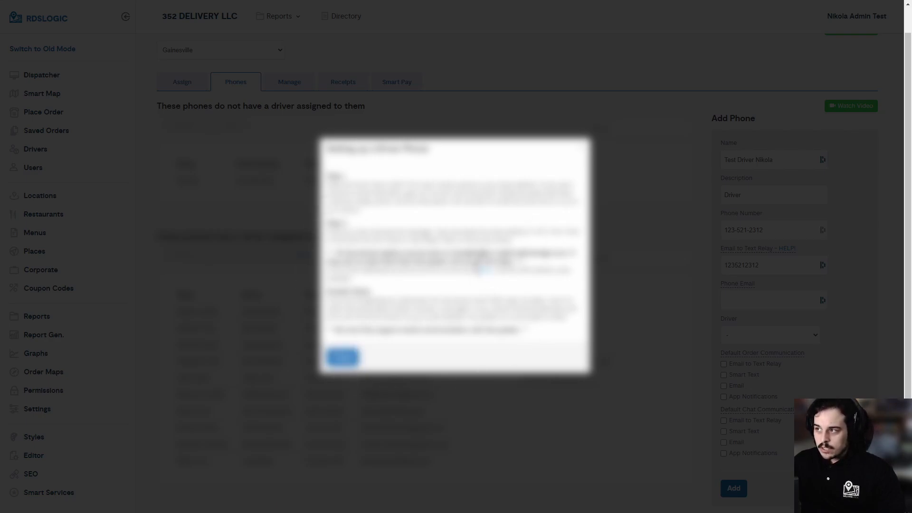
Step: Follow the help's 'here' link to Wikipedia's list of SMS gateways by carrier
double_click(485, 269)
click(498, 286)
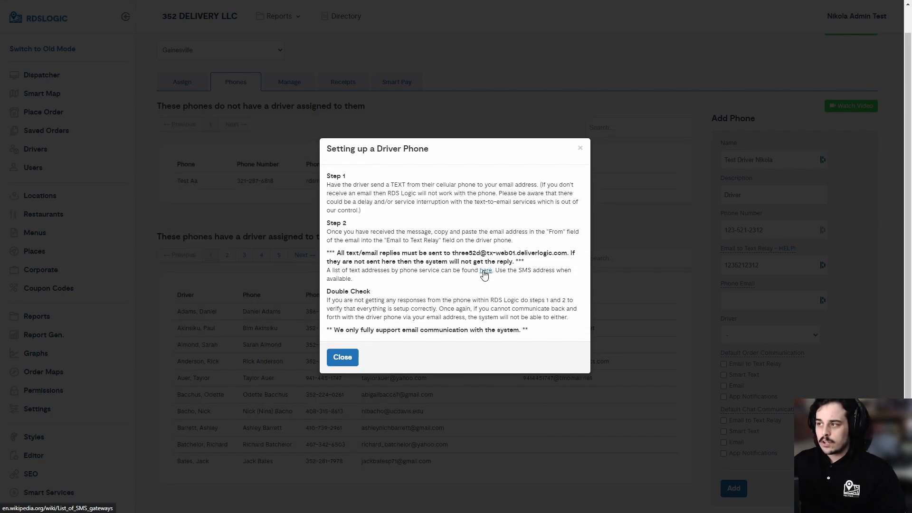
click(485, 271)
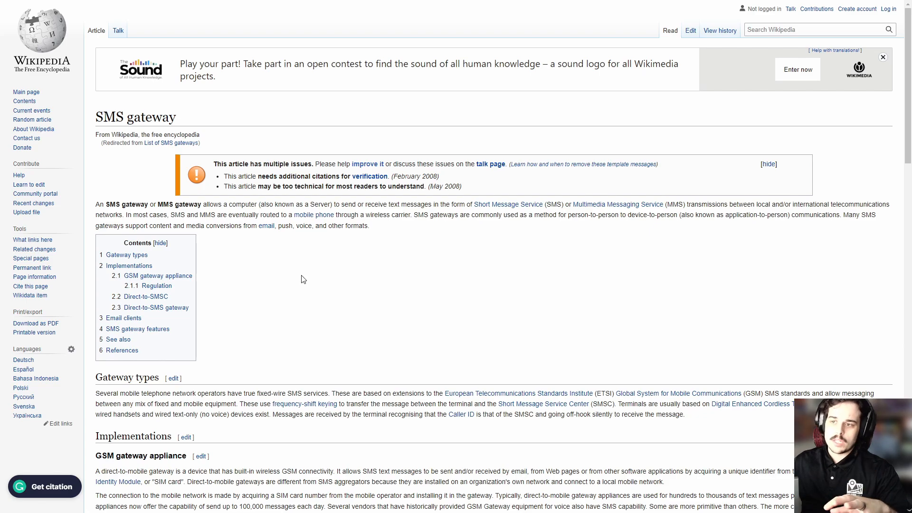
Step: Copy AT&T's SMS gateway domain txt.att.net from the US carriers table and return to RDSLogic
scroll(303, 279, down, 15)
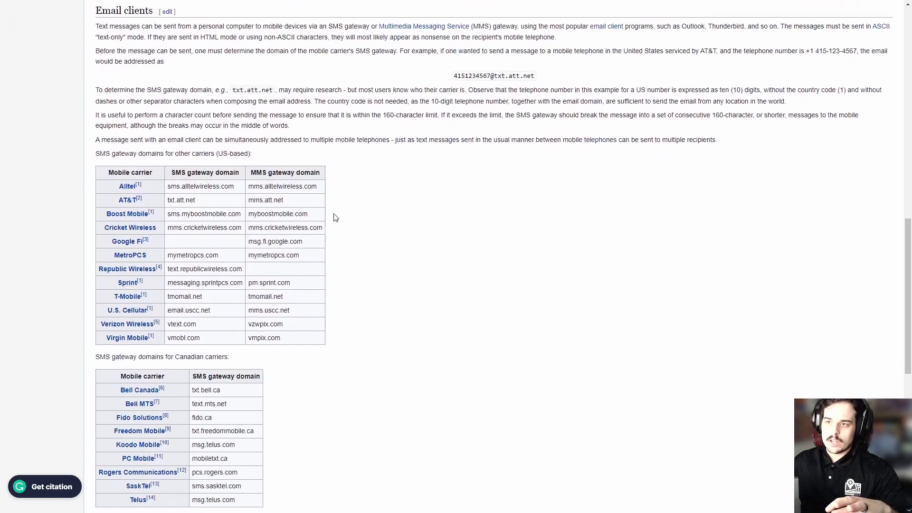
scroll(335, 218, down, 2)
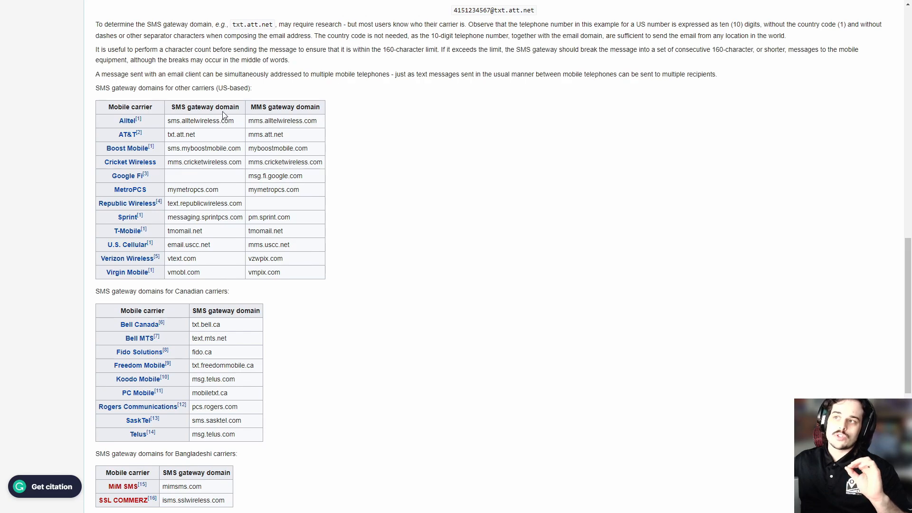
drag(173, 107, 239, 107)
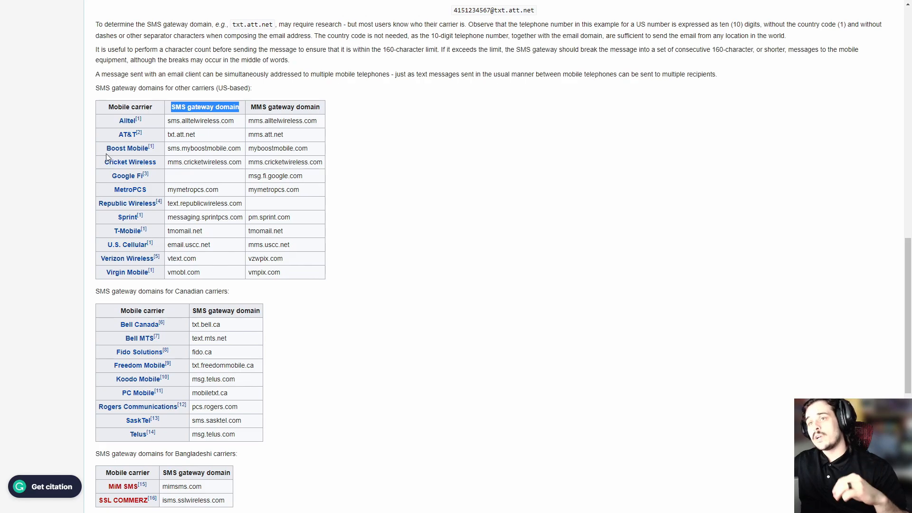
click(112, 125)
drag(124, 127, 124, 130)
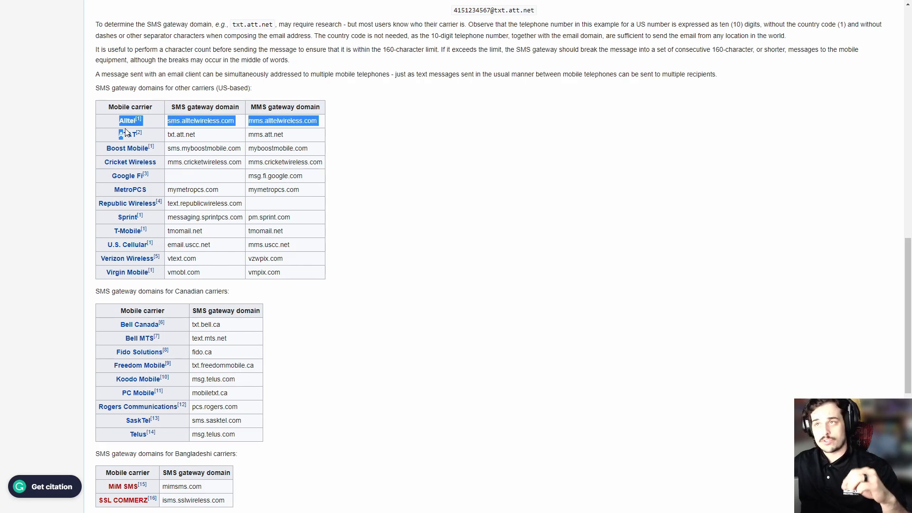
click(182, 119)
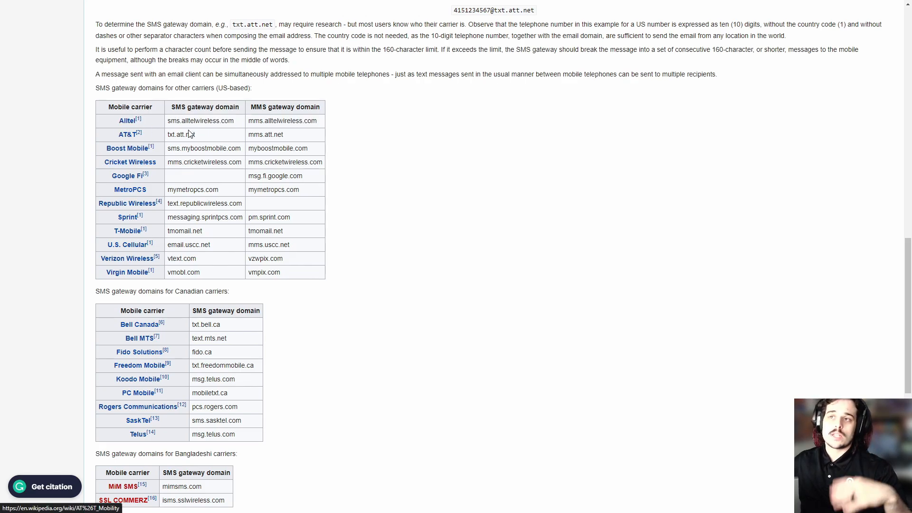
drag(197, 136, 168, 134)
key(ctrl+c)
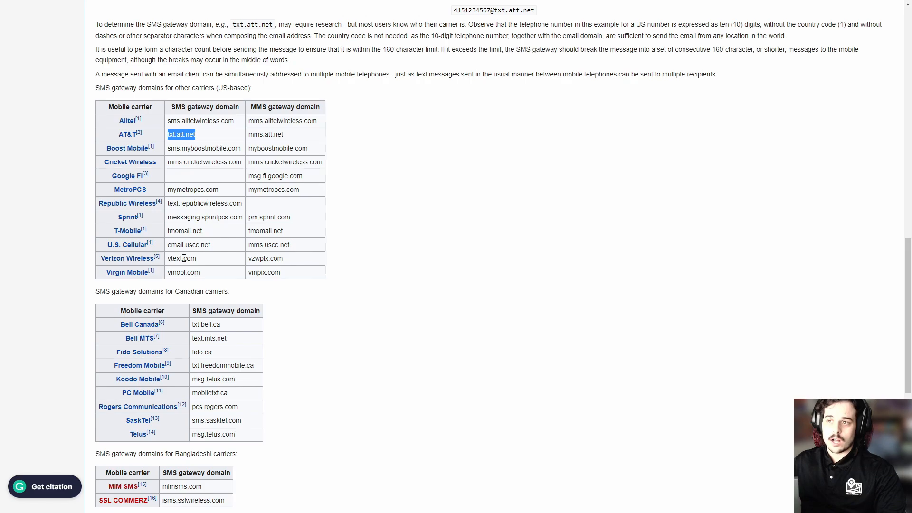
click(393, 228)
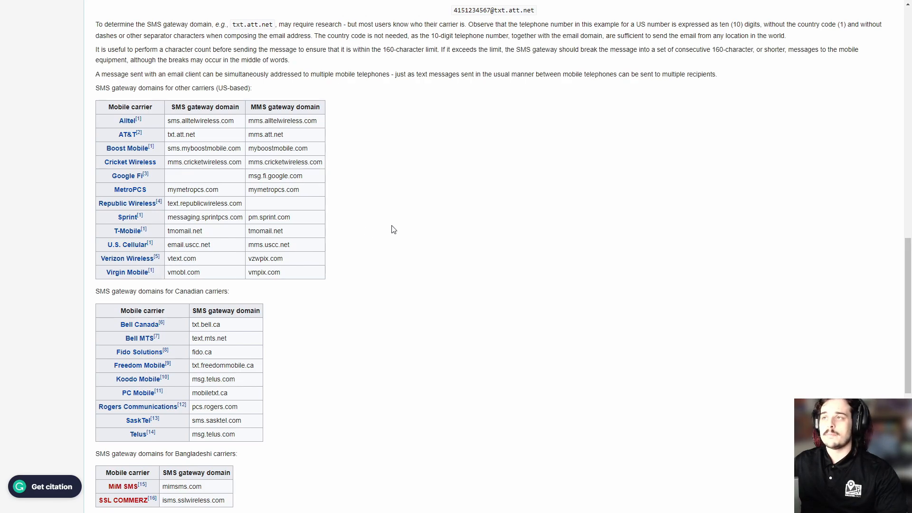
key(ctrl+w)
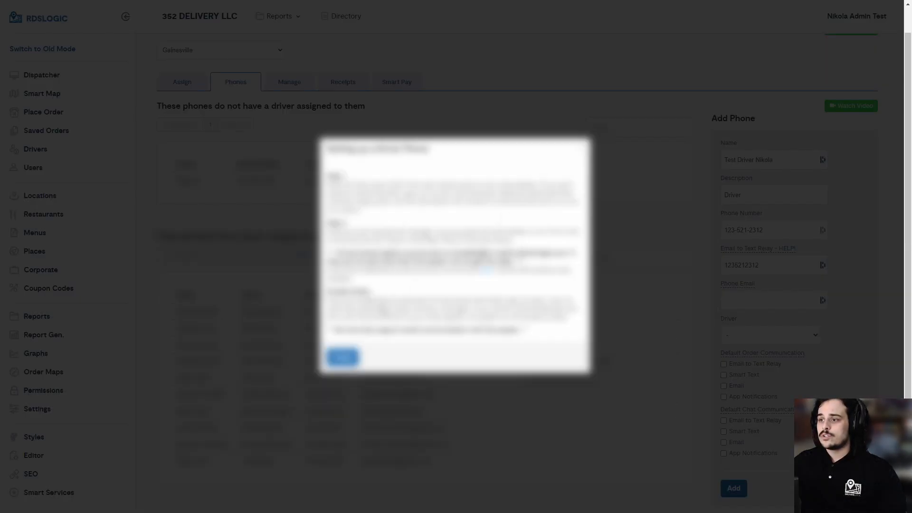
click(342, 360)
click(793, 268)
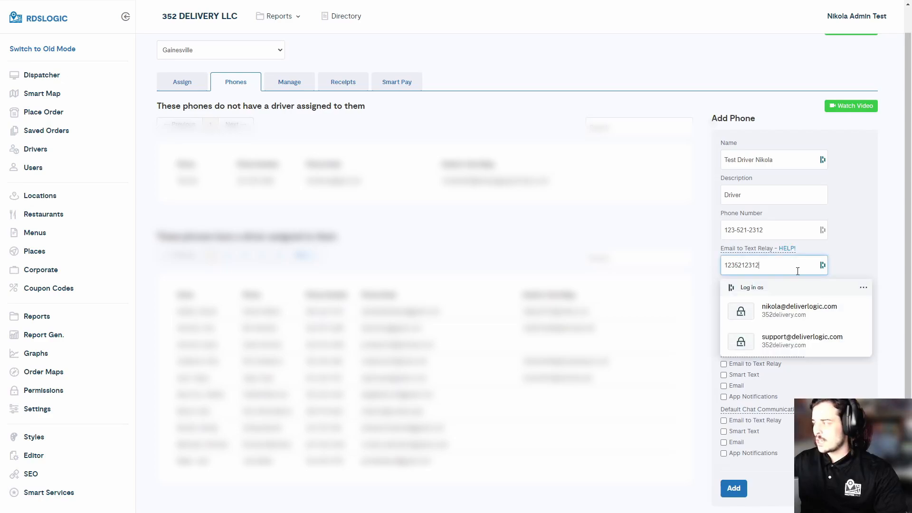
text(@)
key(ctrl+v)
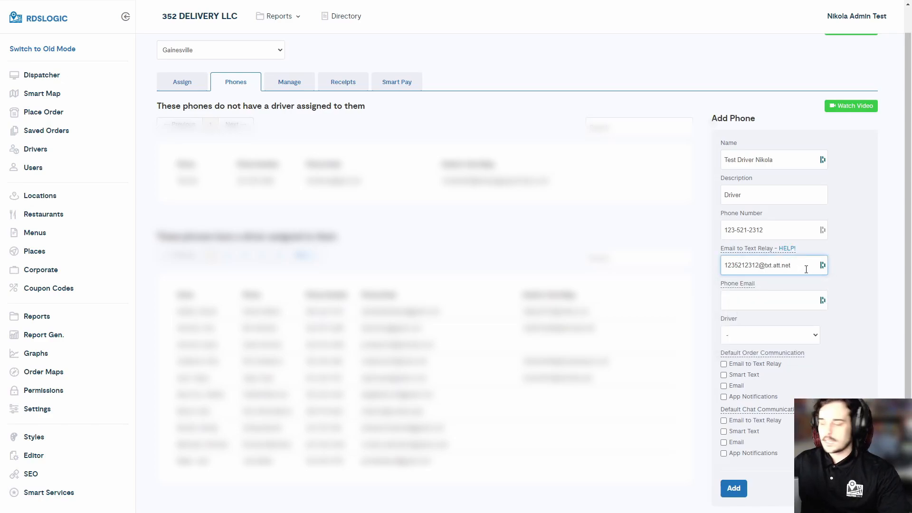
click(806, 269)
click(716, 300)
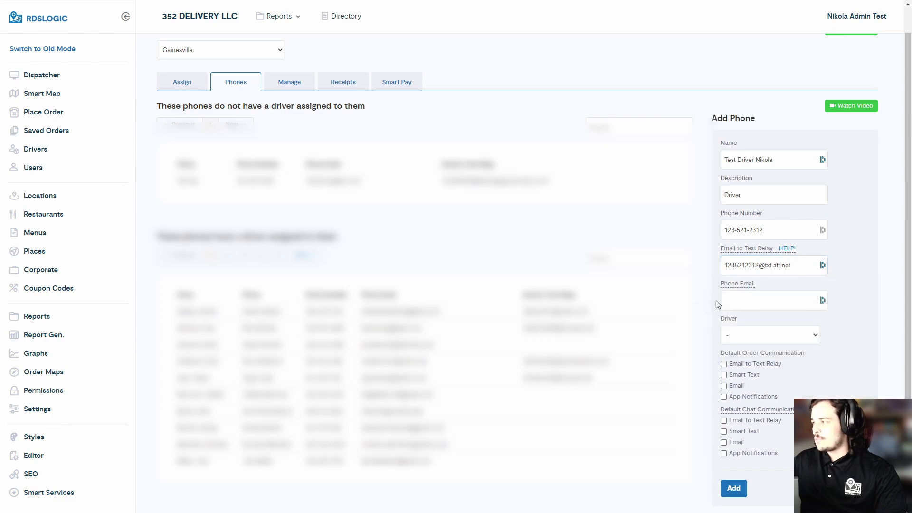
Step: Enter a company-domain test e-mail address in Phone Email, correcting a typo
click(744, 298)
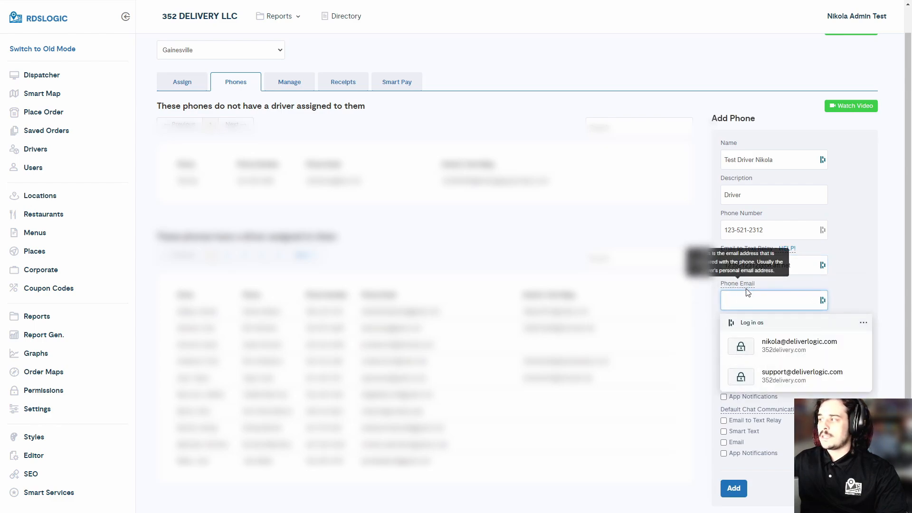
click(751, 296)
click(748, 302)
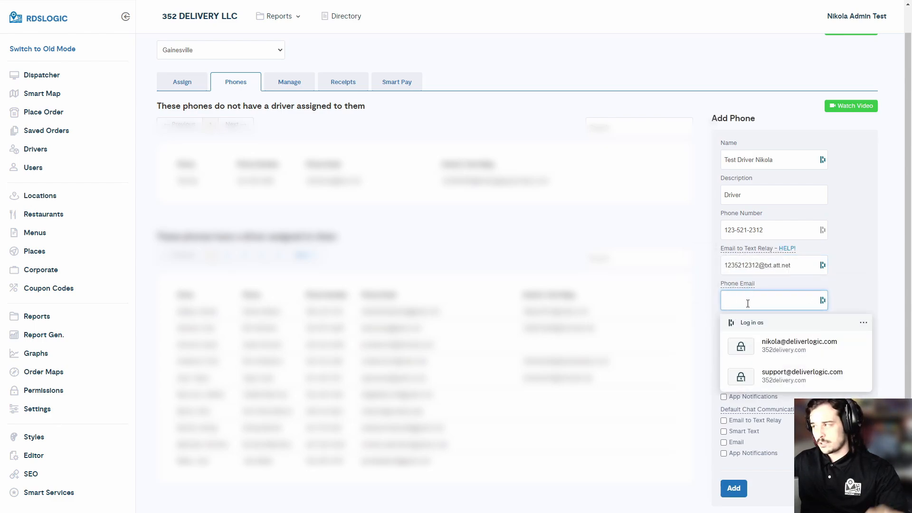
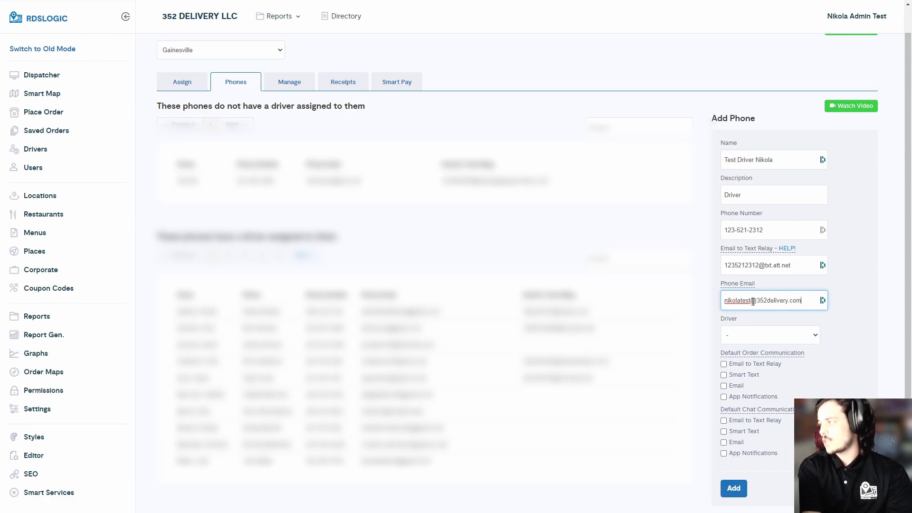
click(759, 332)
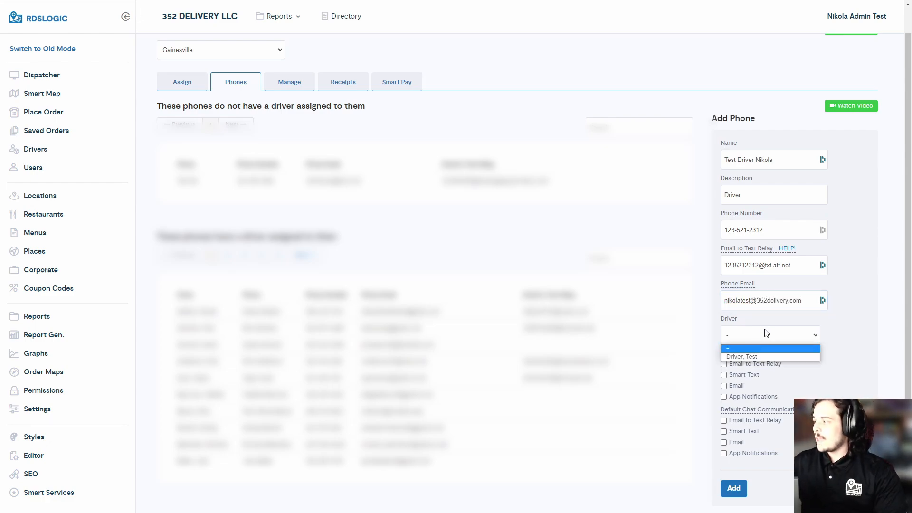
Step: Pick 'Driver, Test' from the Driver dropdown as the phone's assigned driver
click(766, 332)
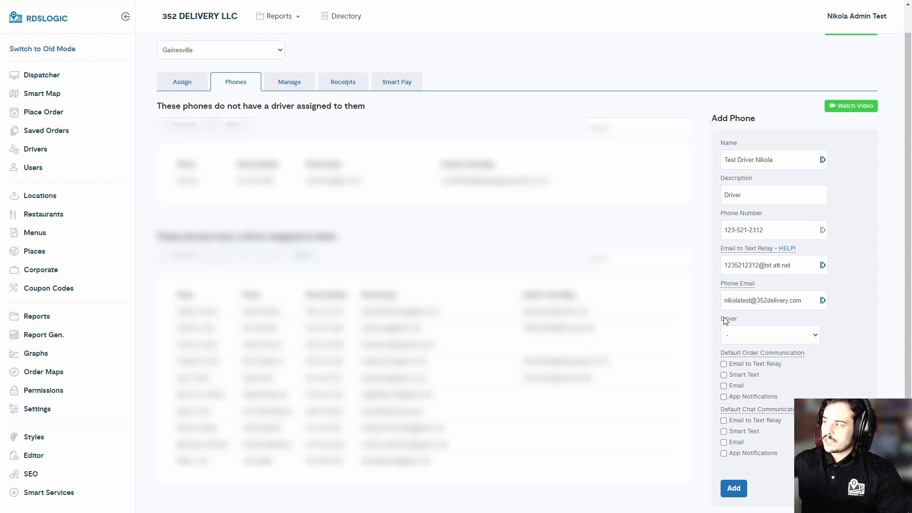
drag(723, 317, 740, 322)
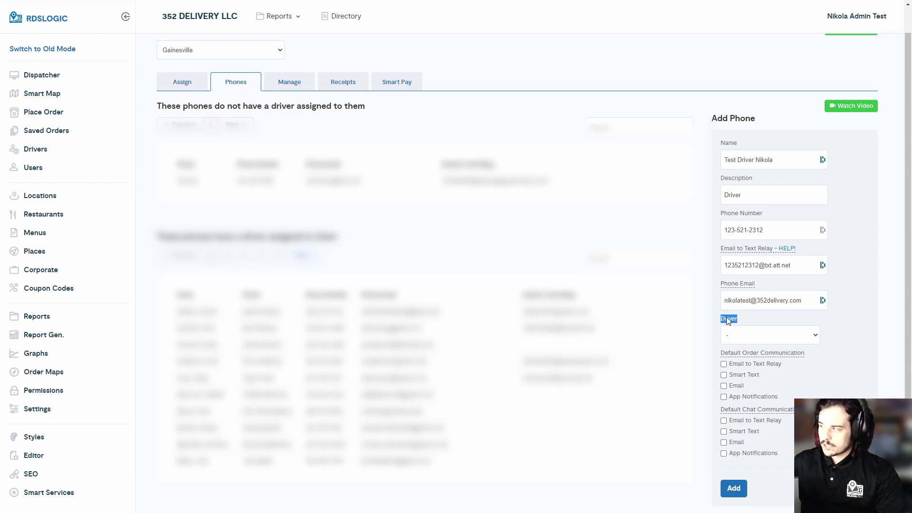
click(726, 317)
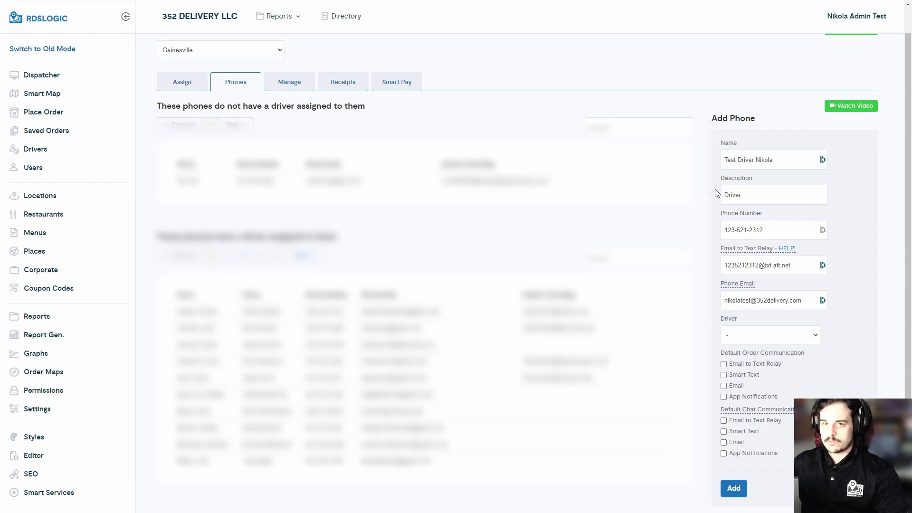
click(756, 331)
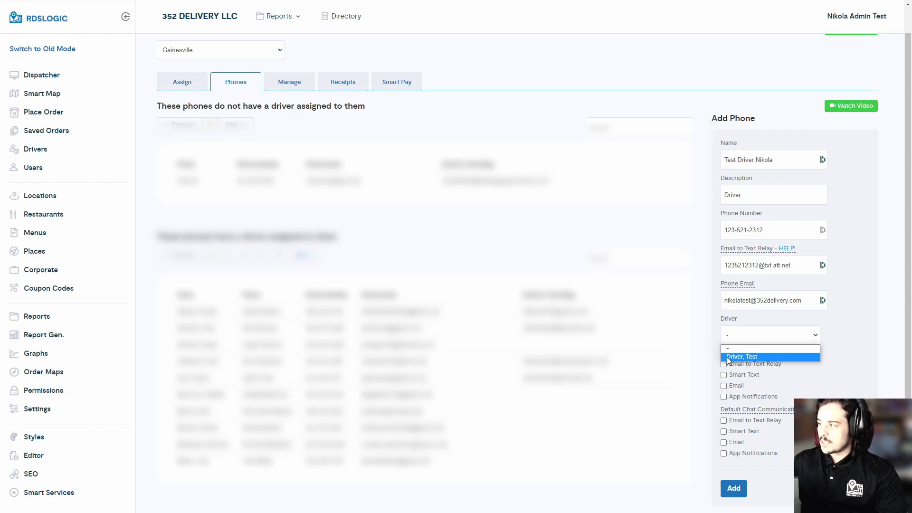
click(742, 356)
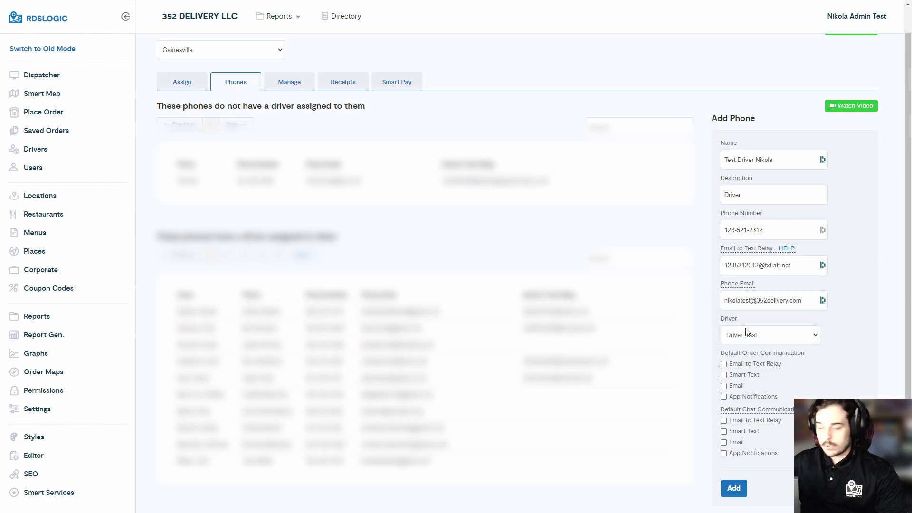
scroll(747, 312, down, 1)
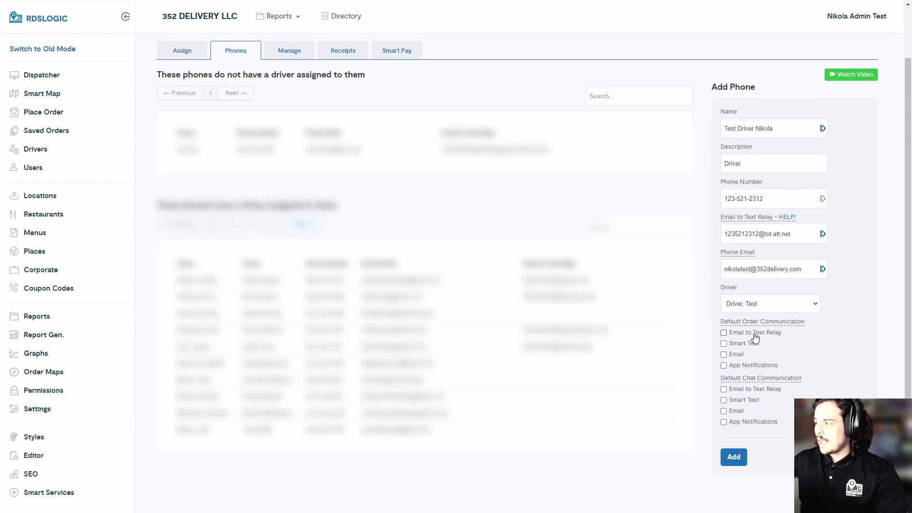
Step: Tick Email to Text Relay, Smart Text and App Notifications for both order and chat messages
click(731, 336)
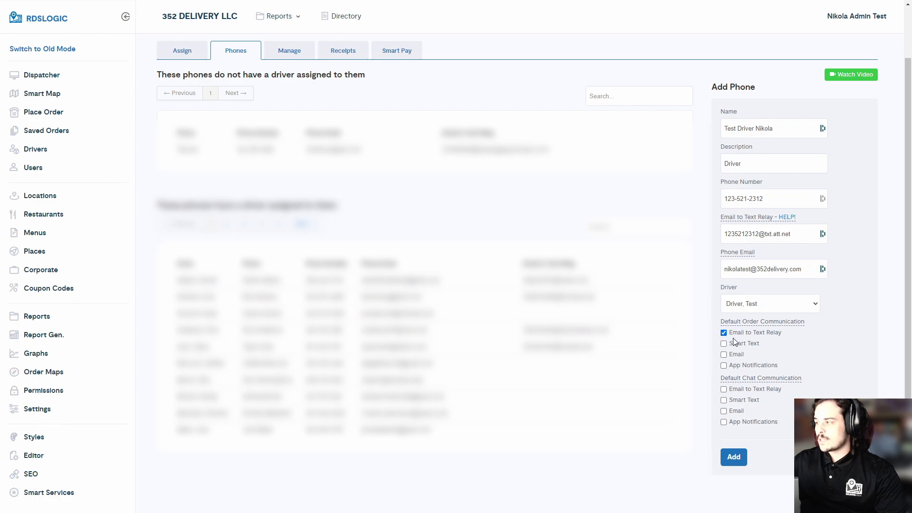
click(735, 345)
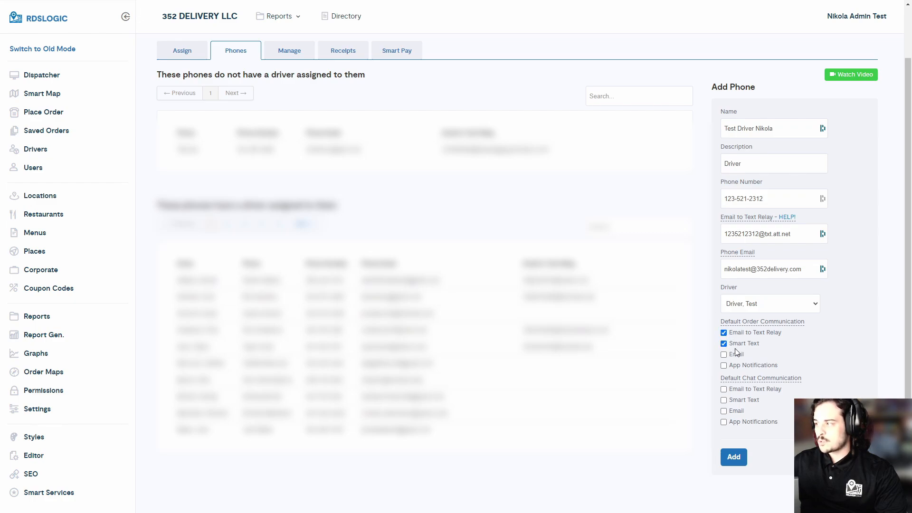
click(730, 369)
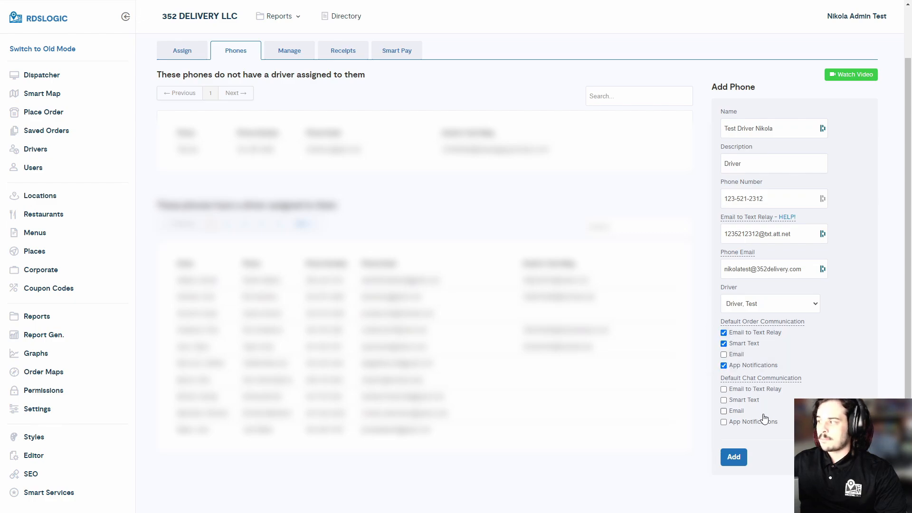
click(739, 390)
click(739, 401)
click(734, 423)
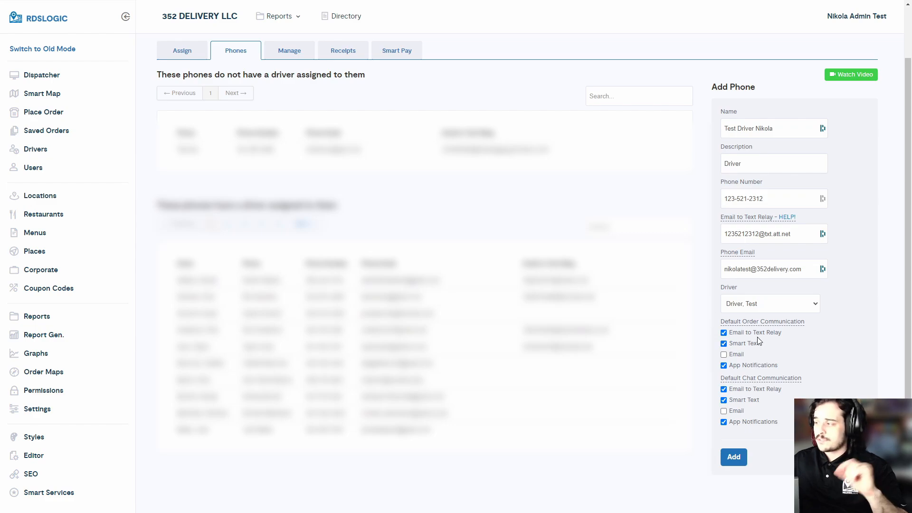
mouse_move(763, 336)
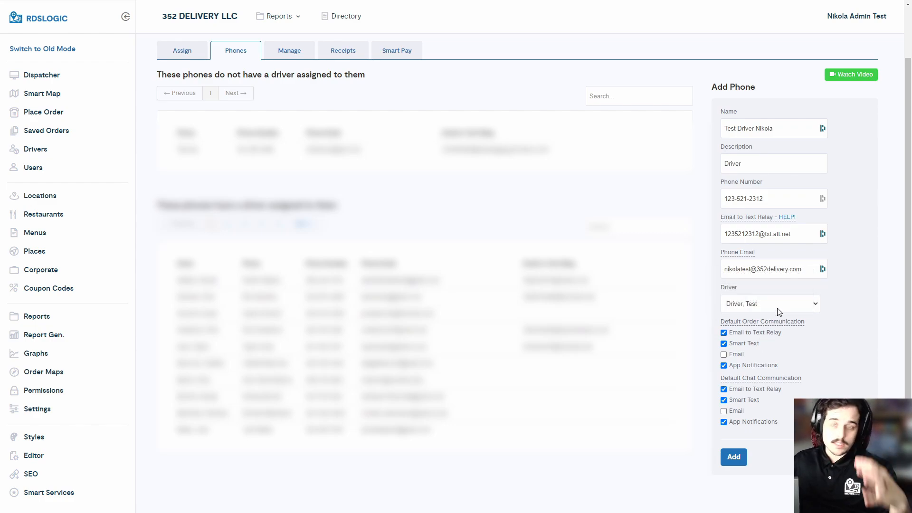
mouse_move(723, 314)
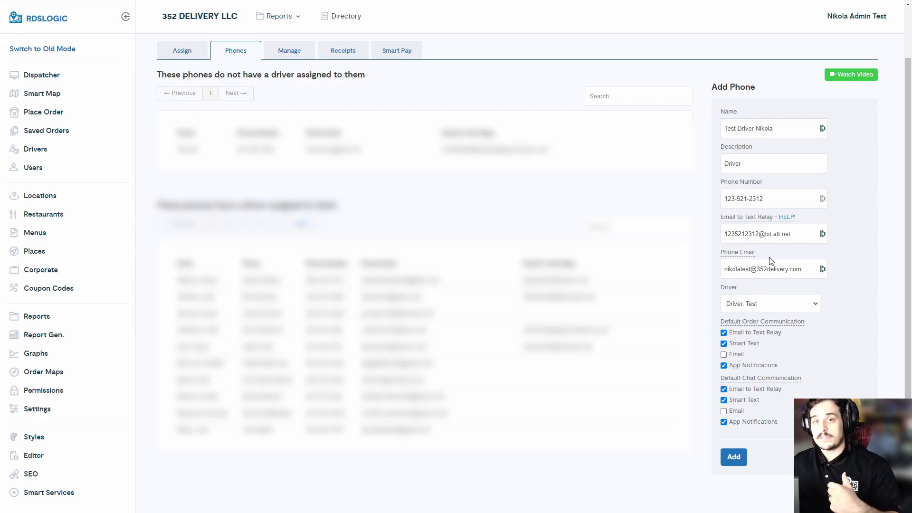
Step: Add the new driver phone and dismiss the Dashlane password-save prompt
click(734, 460)
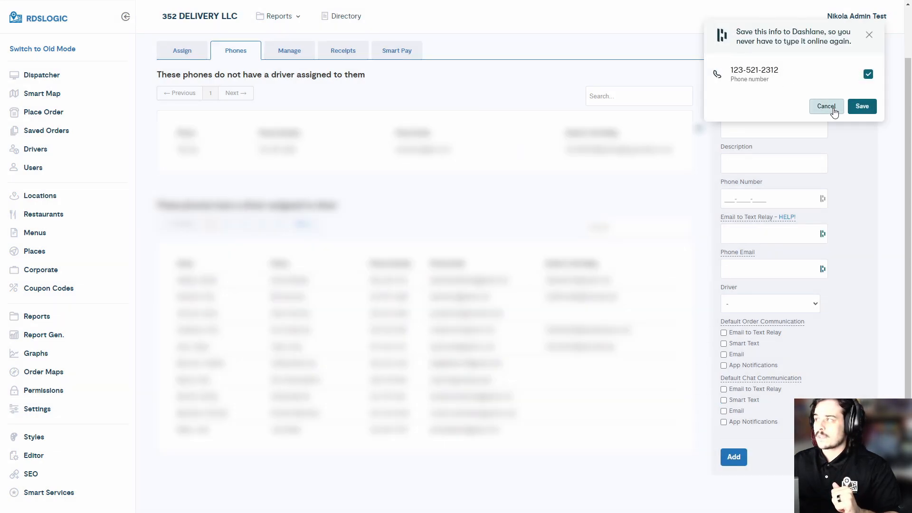
click(826, 106)
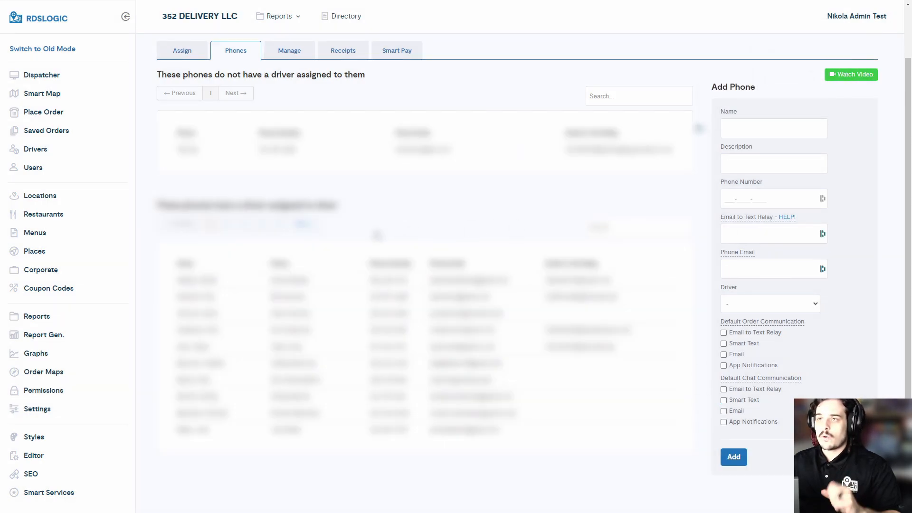
scroll(377, 218, up, 1)
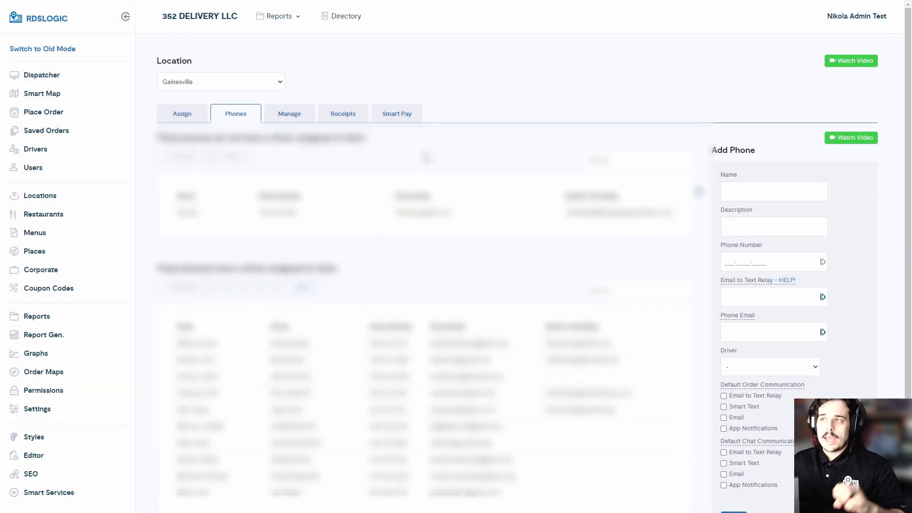
Step: Switch to the Smart Pay tab and open a driver's Select a Smart Pay Card window
click(387, 120)
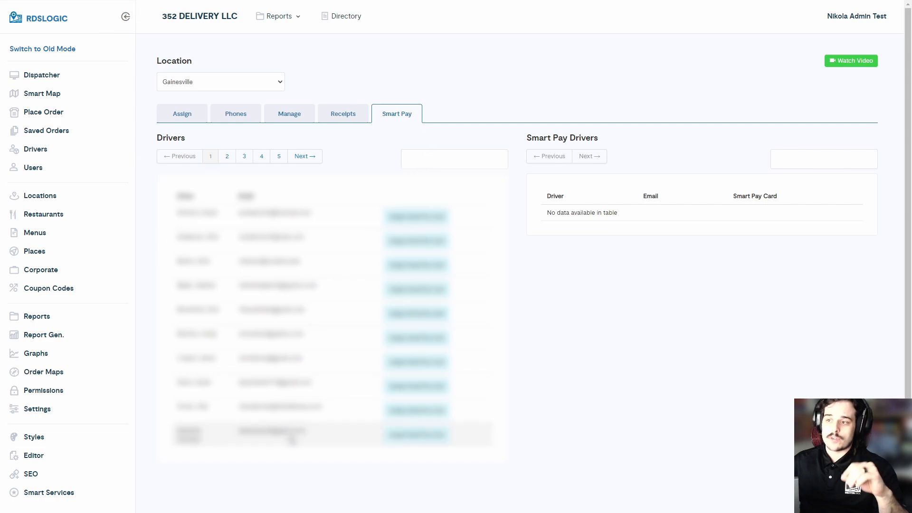
drag(179, 407, 328, 409)
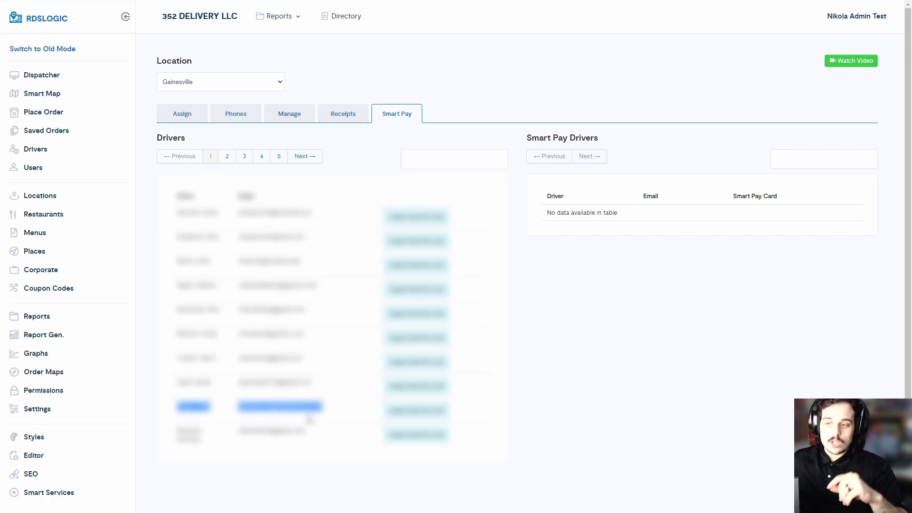
click(185, 411)
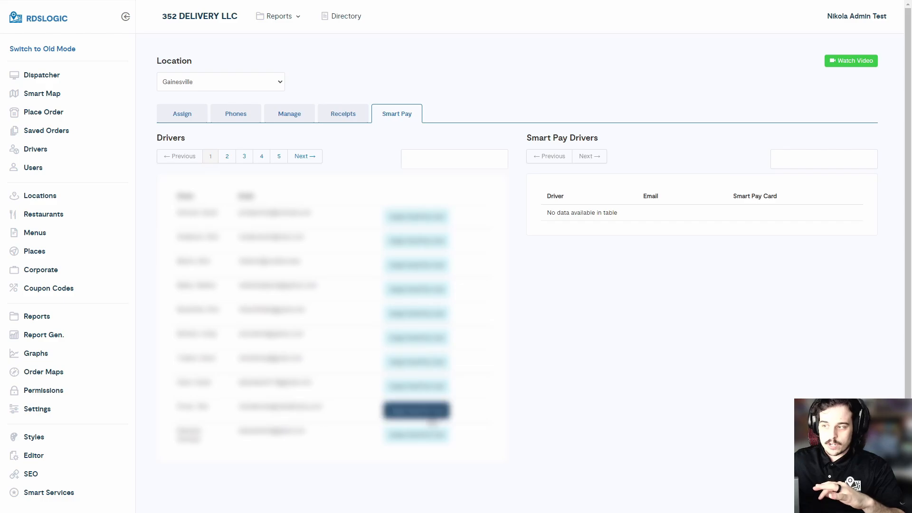
click(426, 414)
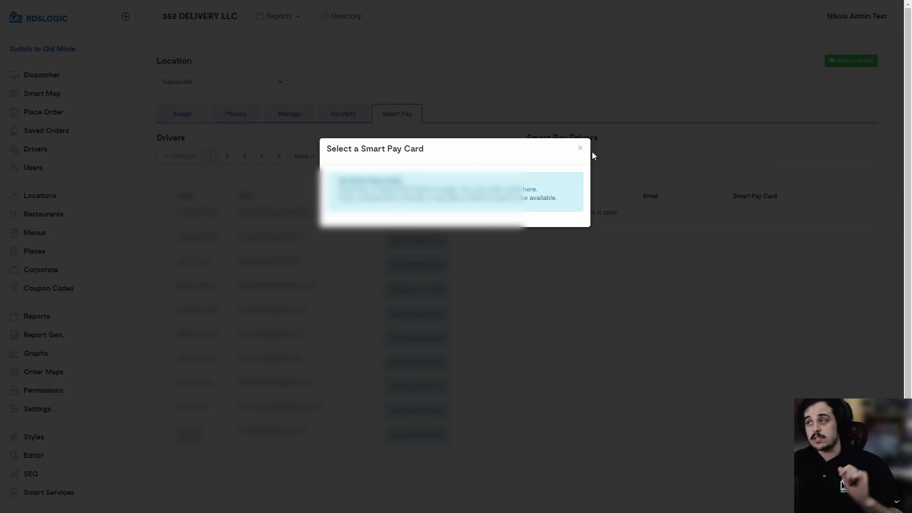
Step: Close the Smart Pay card window and go to the Dispatcher page
click(580, 148)
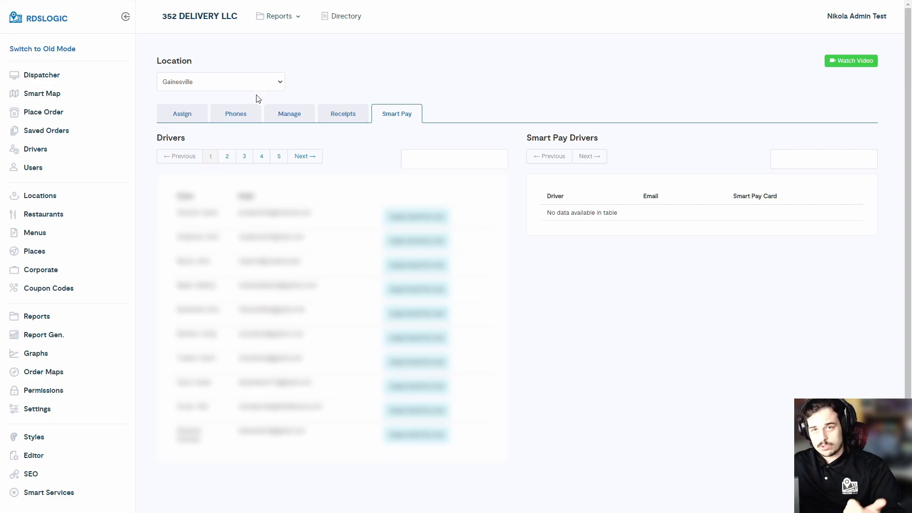
click(57, 75)
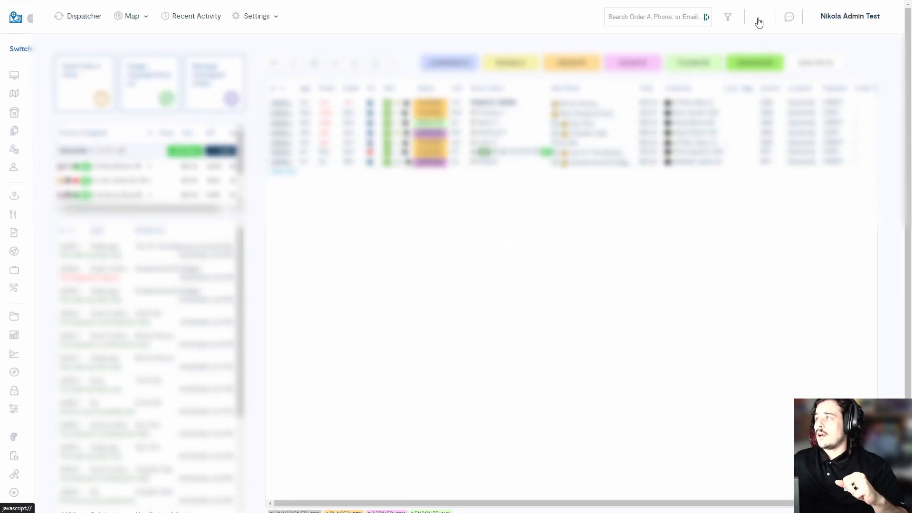
Step: In the dispatcher chat panel, show unassigned drivers and open Test Driver's conversation
click(789, 17)
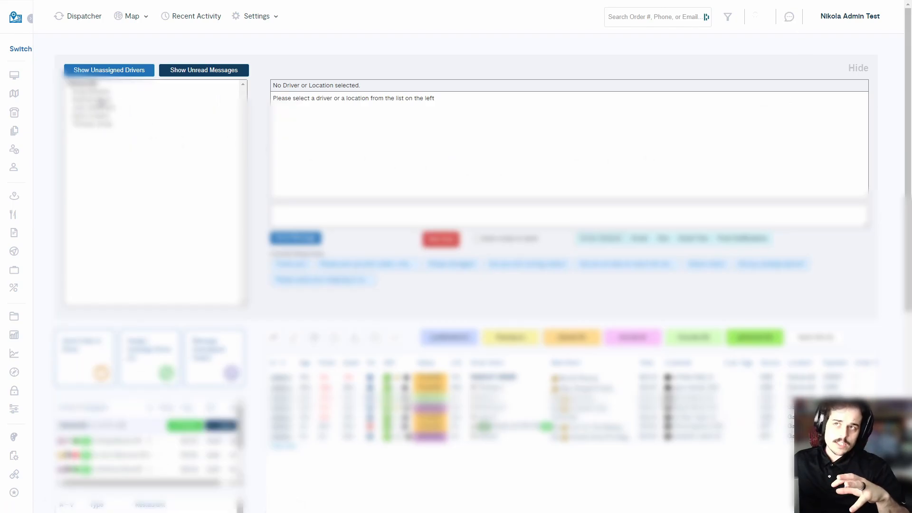
click(142, 79)
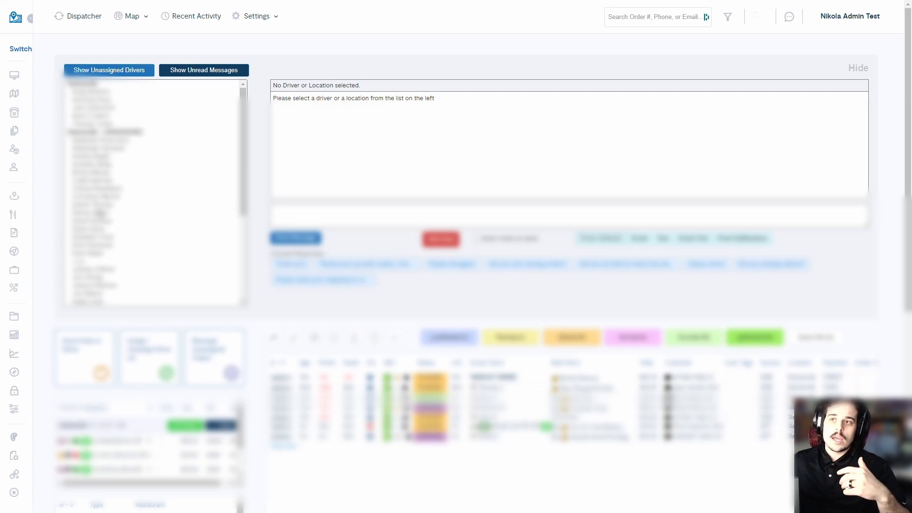
scroll(101, 212, down, 3)
scroll(98, 211, down, 1)
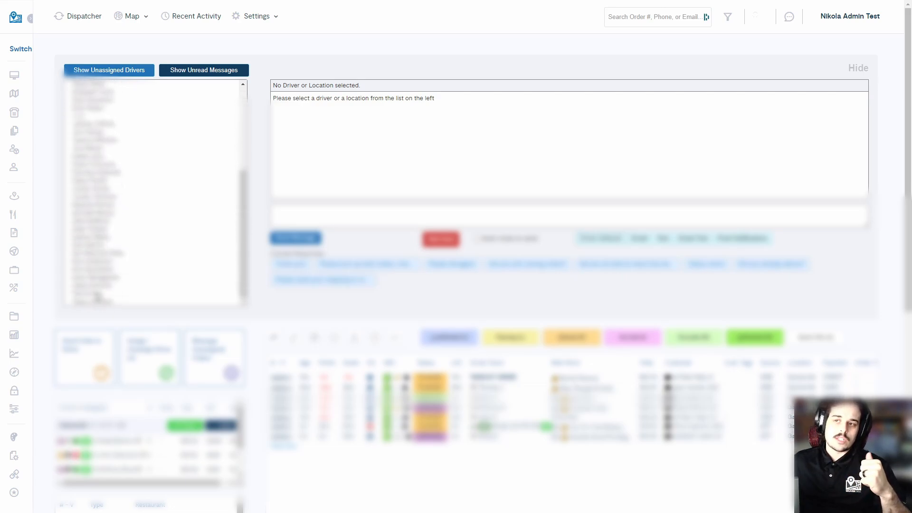
click(99, 294)
click(327, 209)
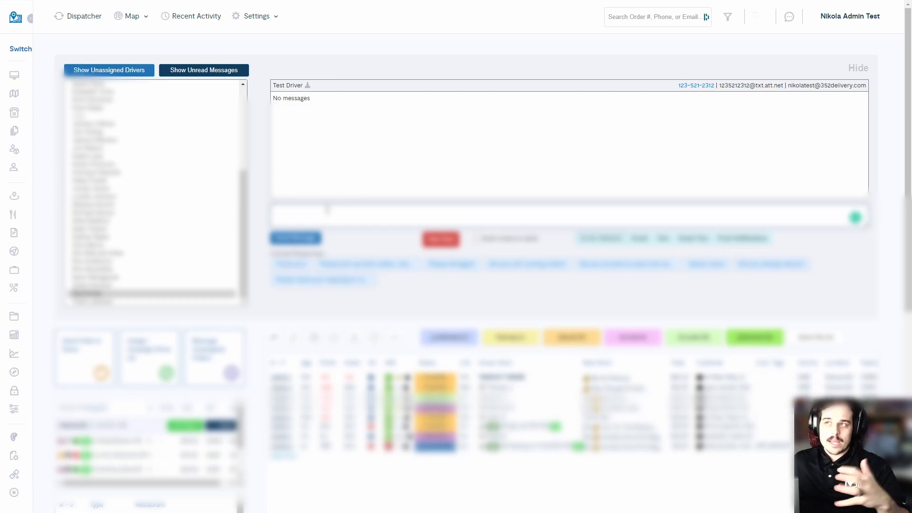